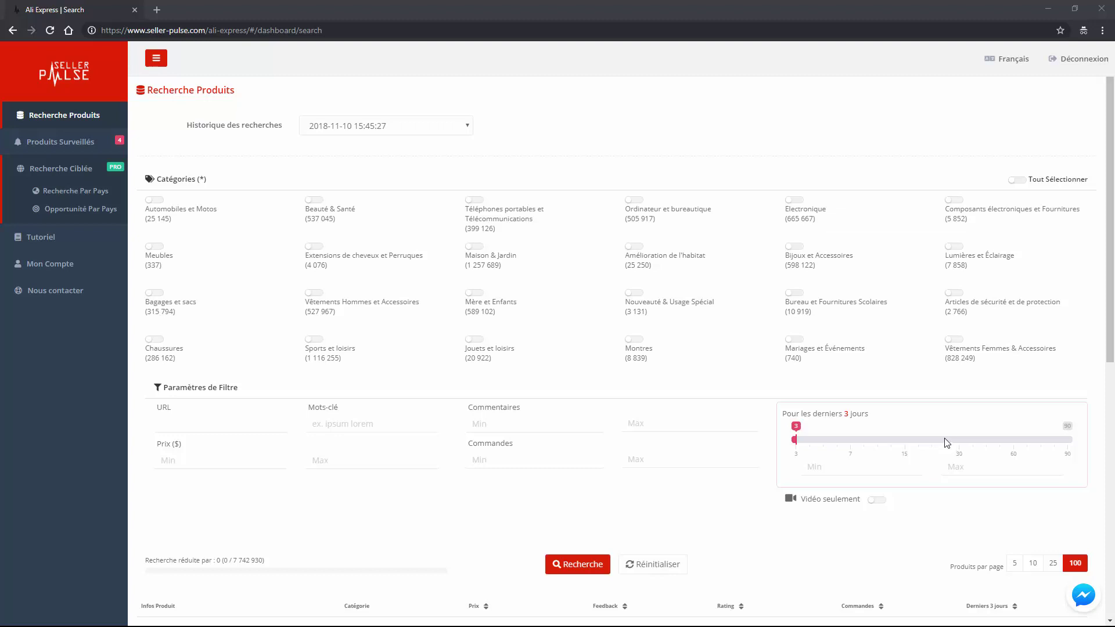
Select all product categories for the AliExpress product search.
click(112, 124)
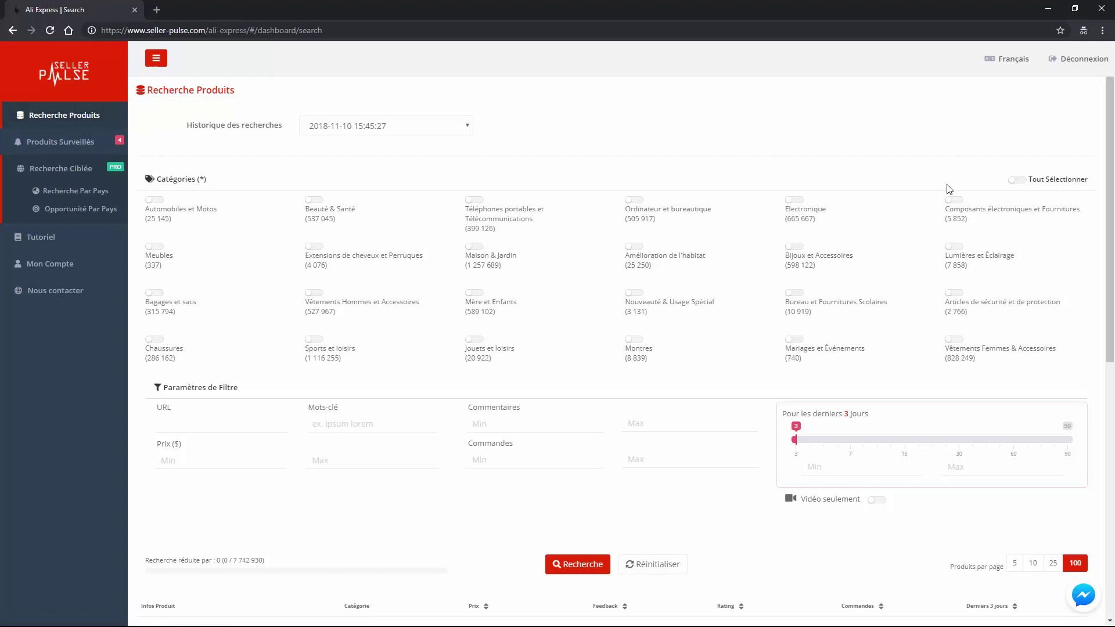
click(1022, 181)
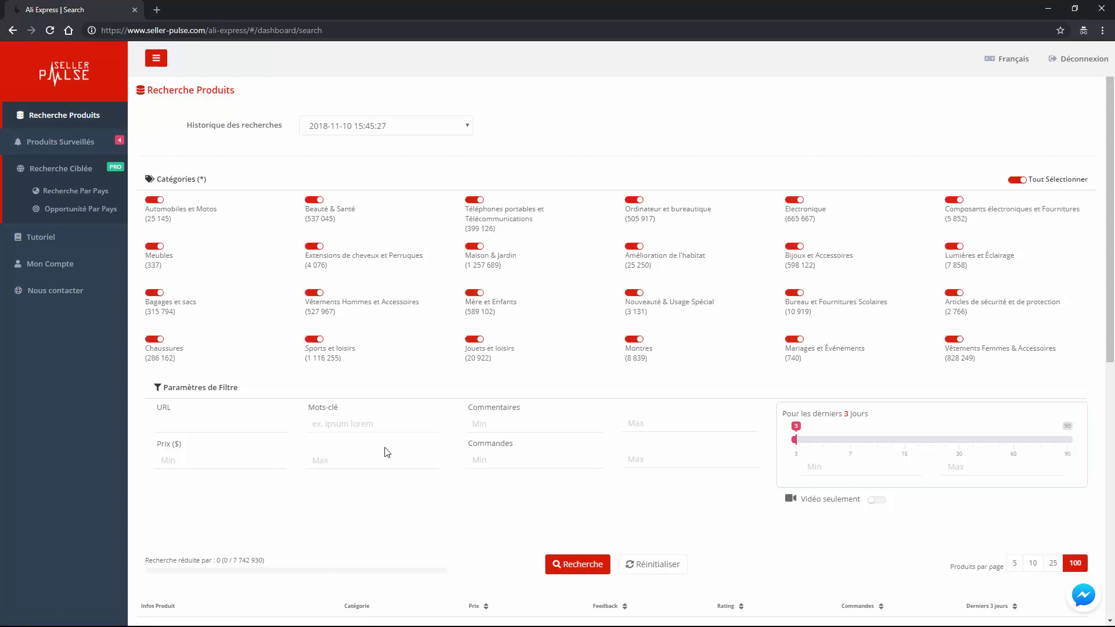
click(197, 430)
click(336, 424)
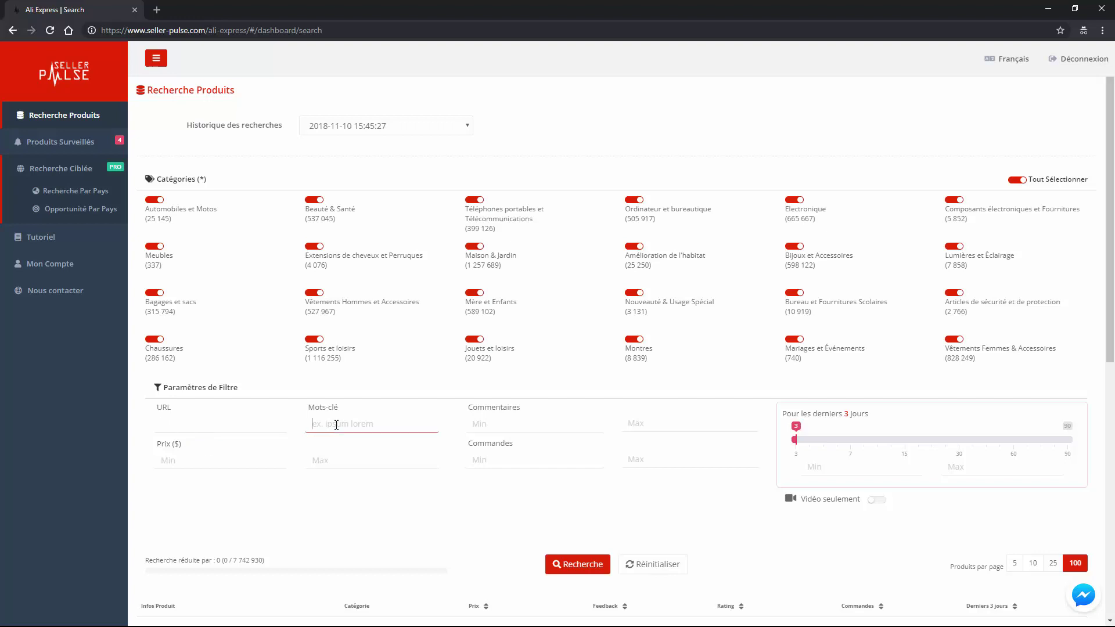
Set the price filter from 3 to 20 dollars and require at least 50 comments.
click(180, 462)
text(3)
key(Tab)
text(20)
click(511, 423)
text(50)
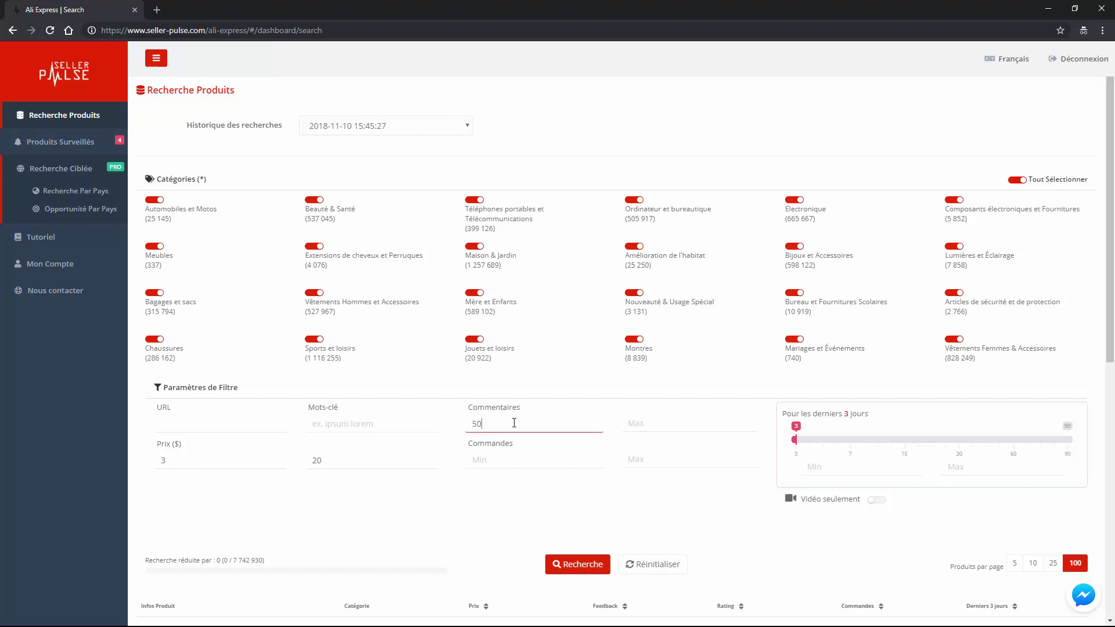
Limit the orders to between 300 and 2000, with a minimum of 150 over the last 3 days.
click(488, 458)
text(300)
click(654, 457)
text(2000)
click(839, 469)
text(150)
Run the product search with the entered filters.
click(503, 424)
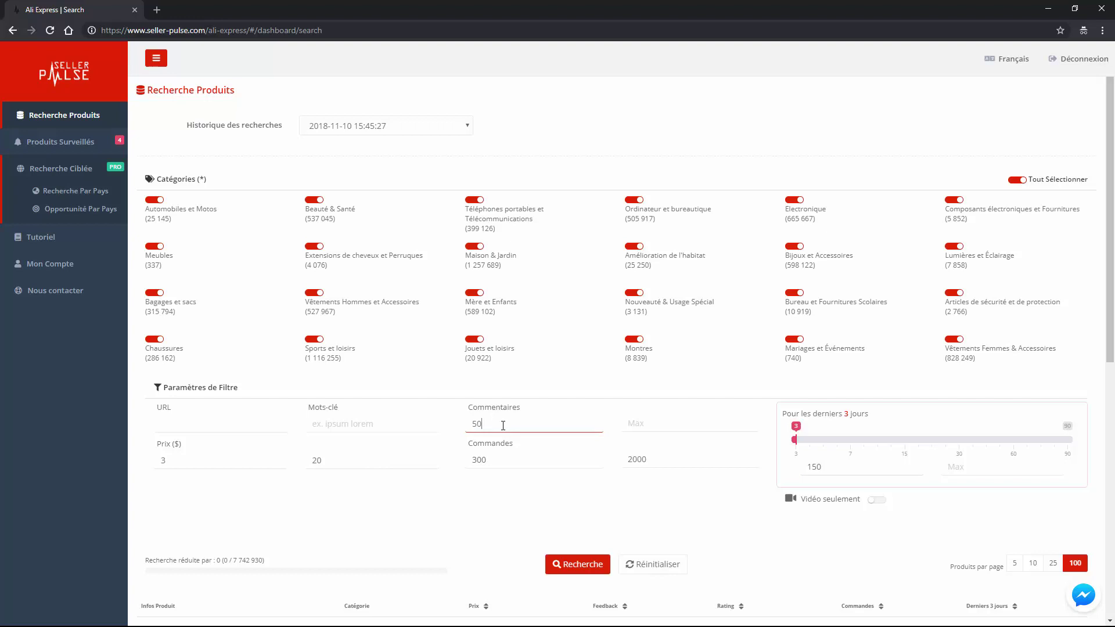
click(478, 461)
click(571, 564)
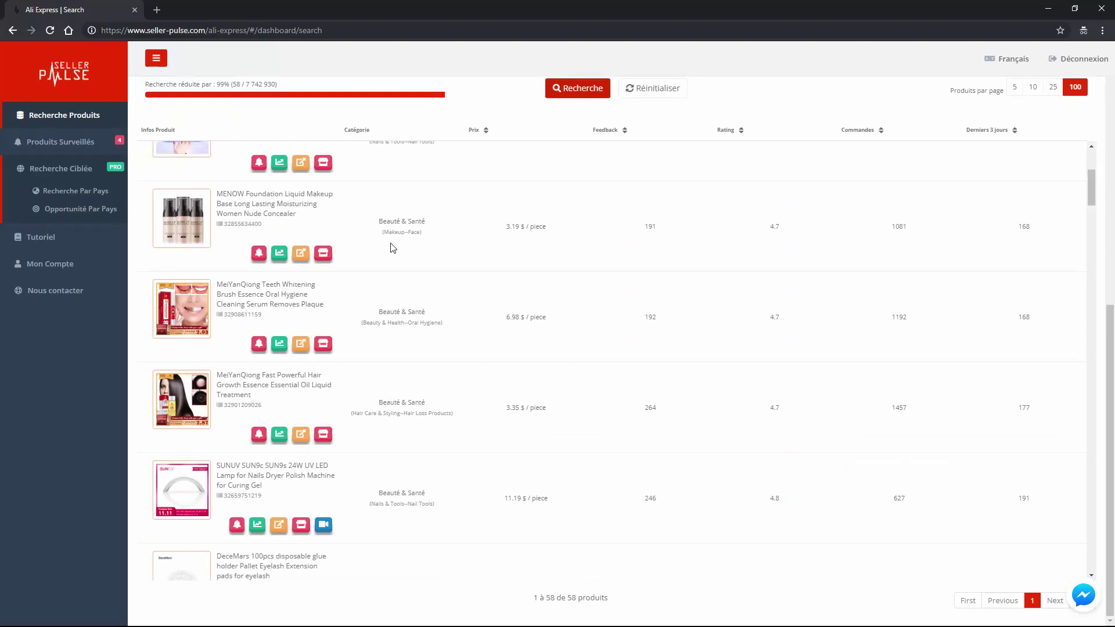
Add the MENOW liquid foundation to the watched products and review its price, feedback and order trends plus the data table.
click(258, 255)
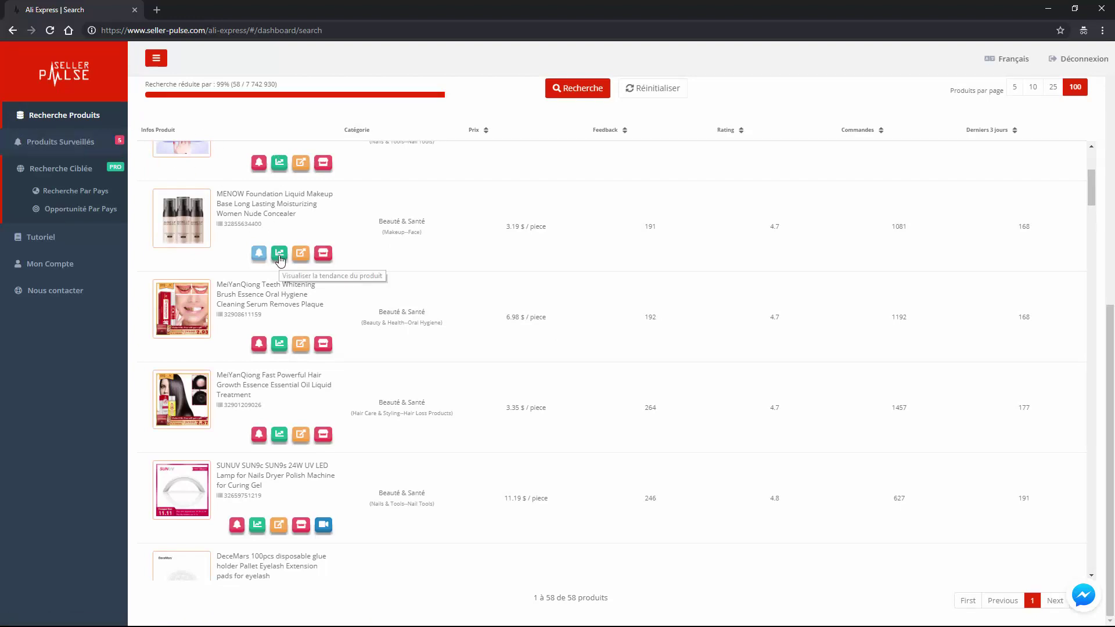
click(279, 255)
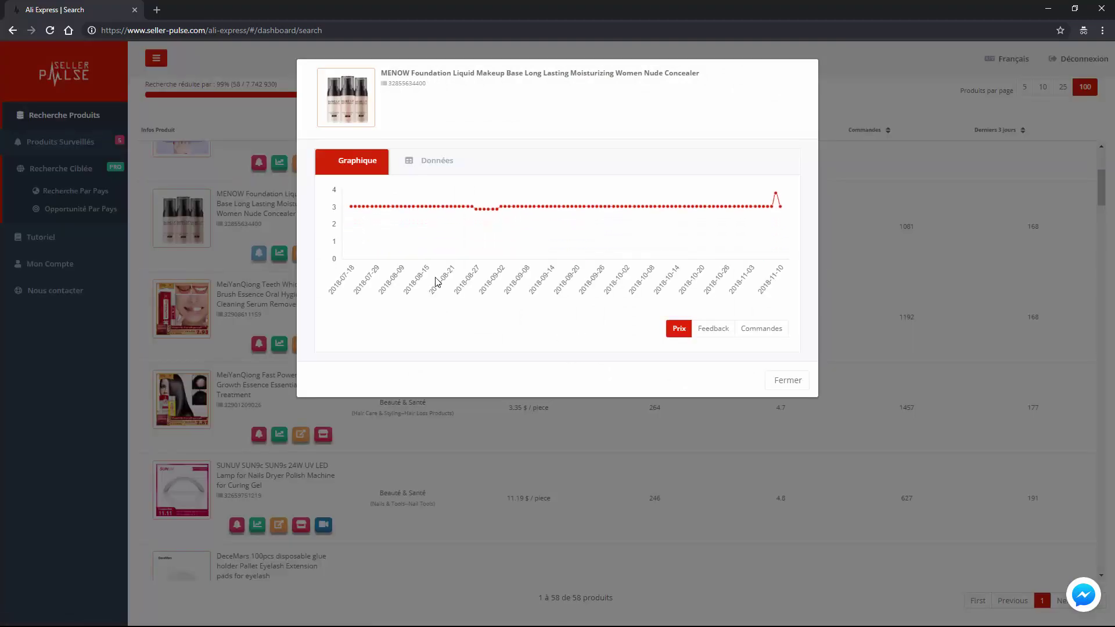
click(715, 331)
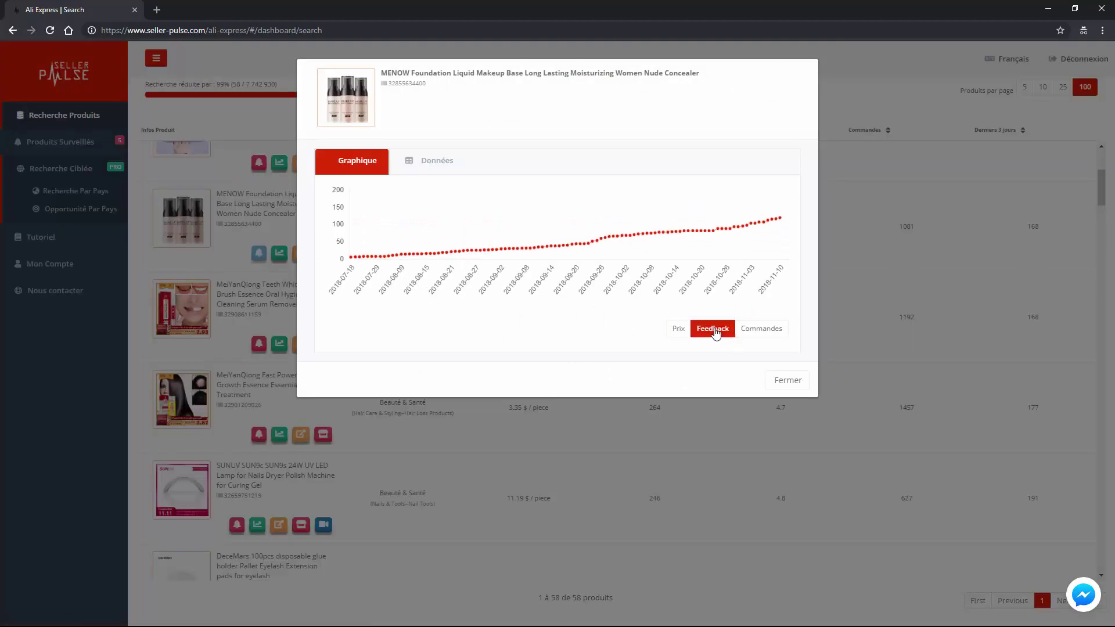
click(756, 327)
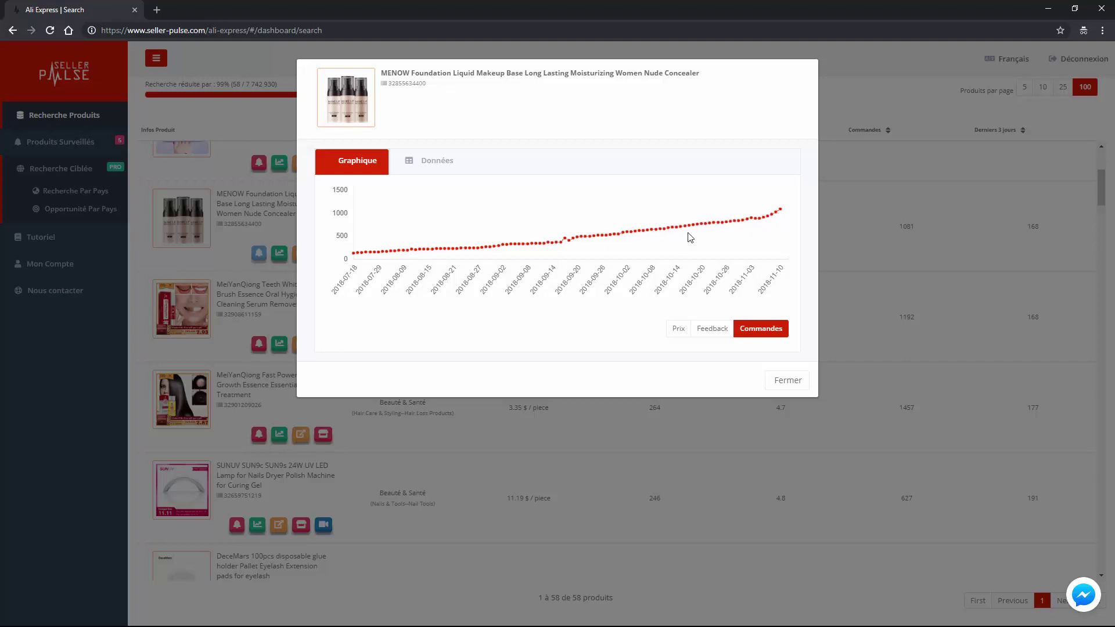
click(435, 162)
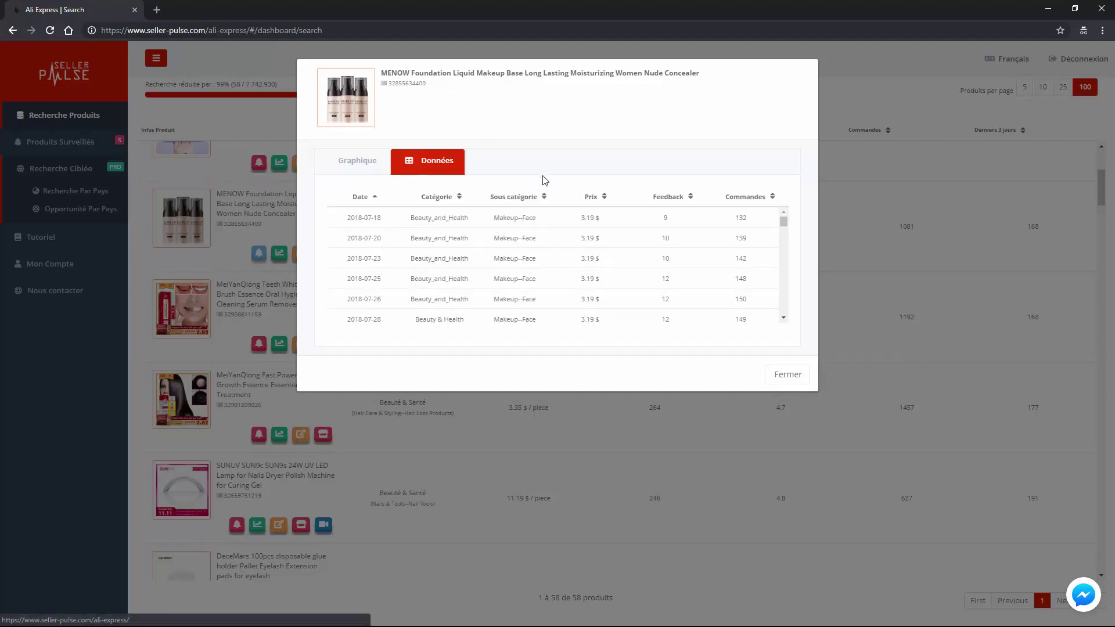
click(790, 377)
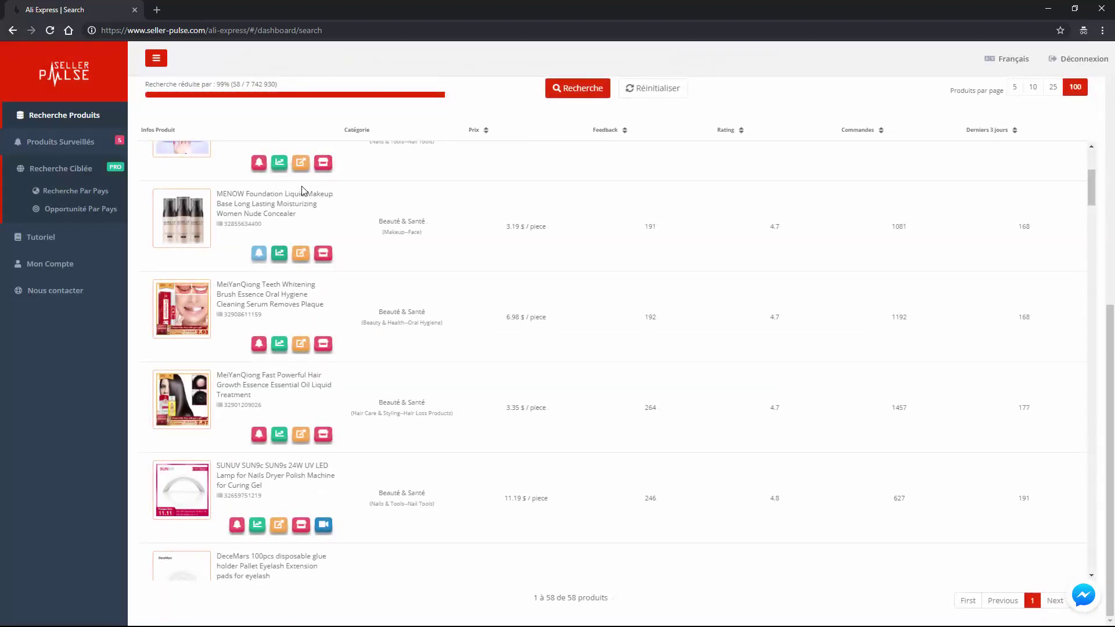
Look at the MENOW foundation's AliExpress listing and browse the list of stores that sell it.
click(301, 256)
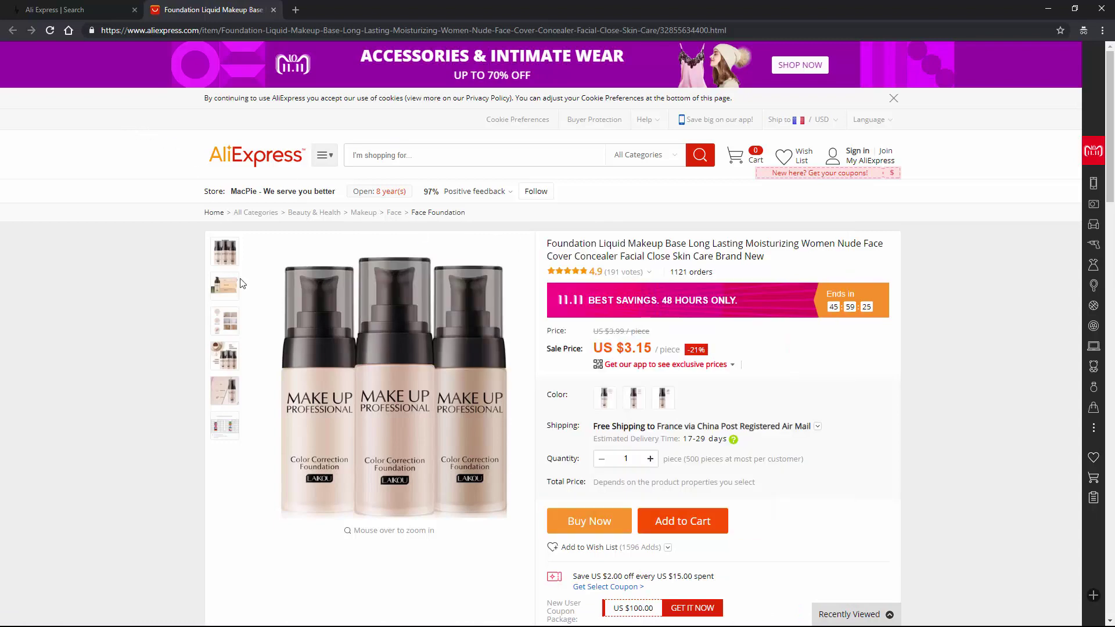
key(ctrl+w)
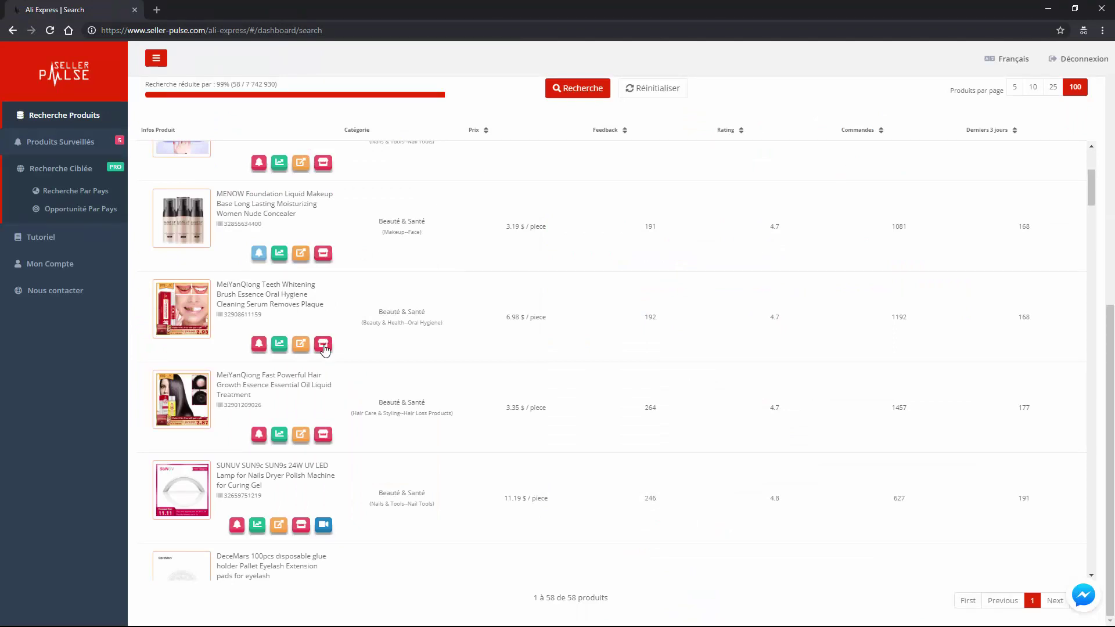
click(324, 253)
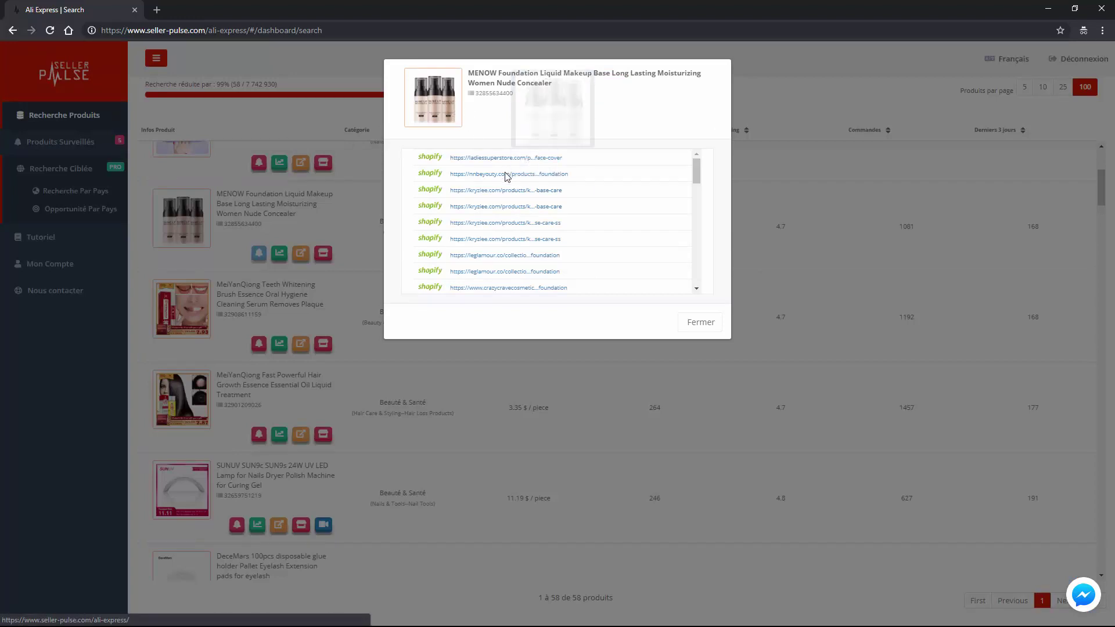
scroll(502, 177, down, 2)
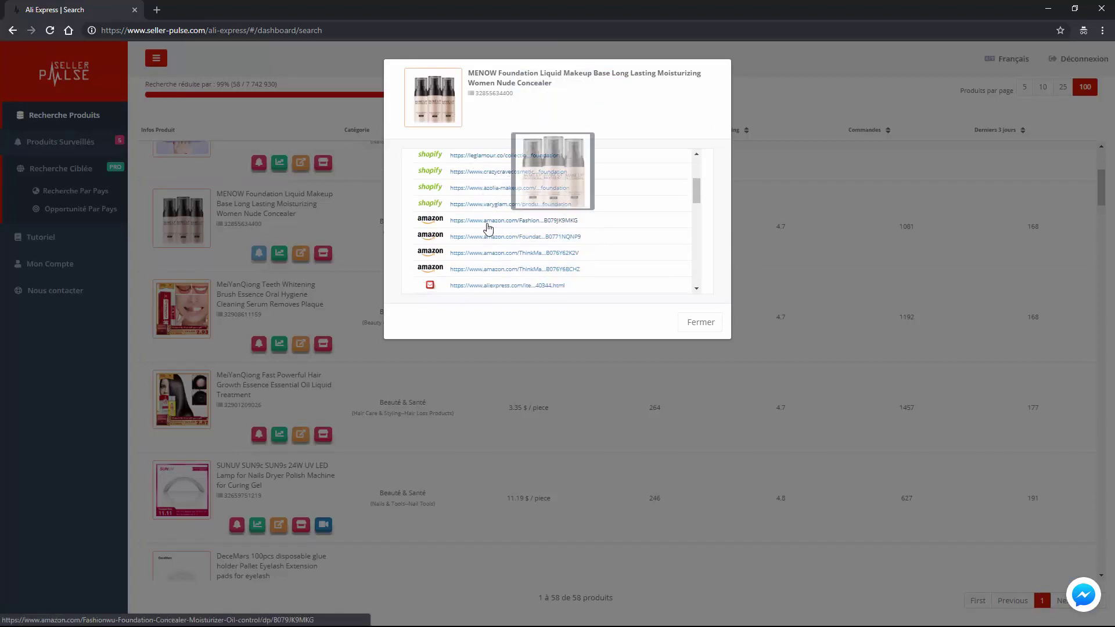
scroll(489, 220, down, 3)
scroll(489, 219, down, 2)
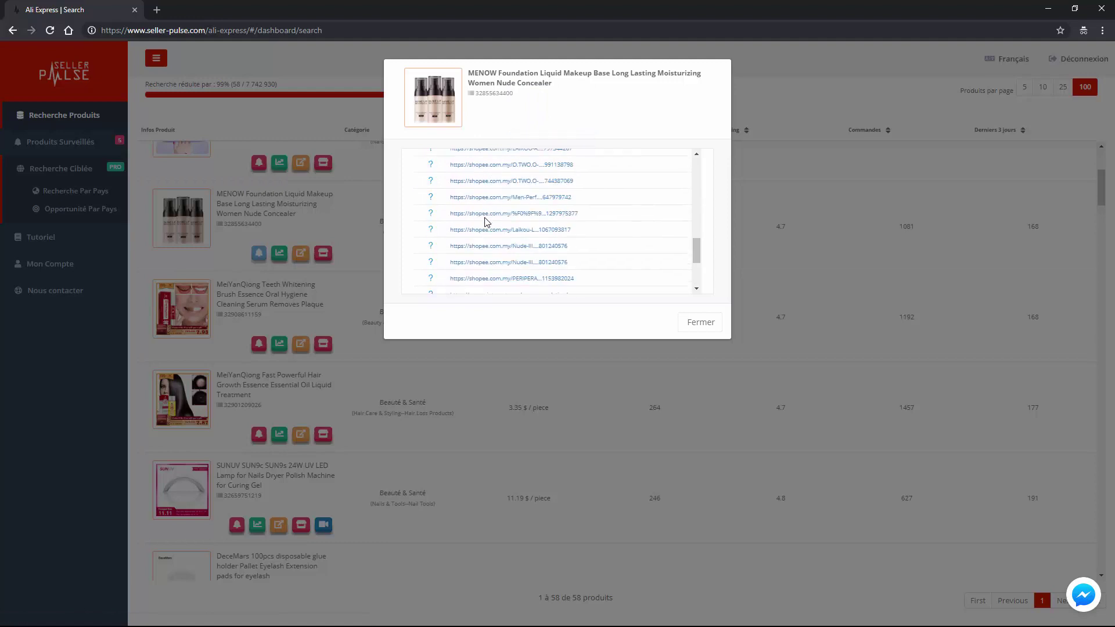
scroll(488, 220, up, 5)
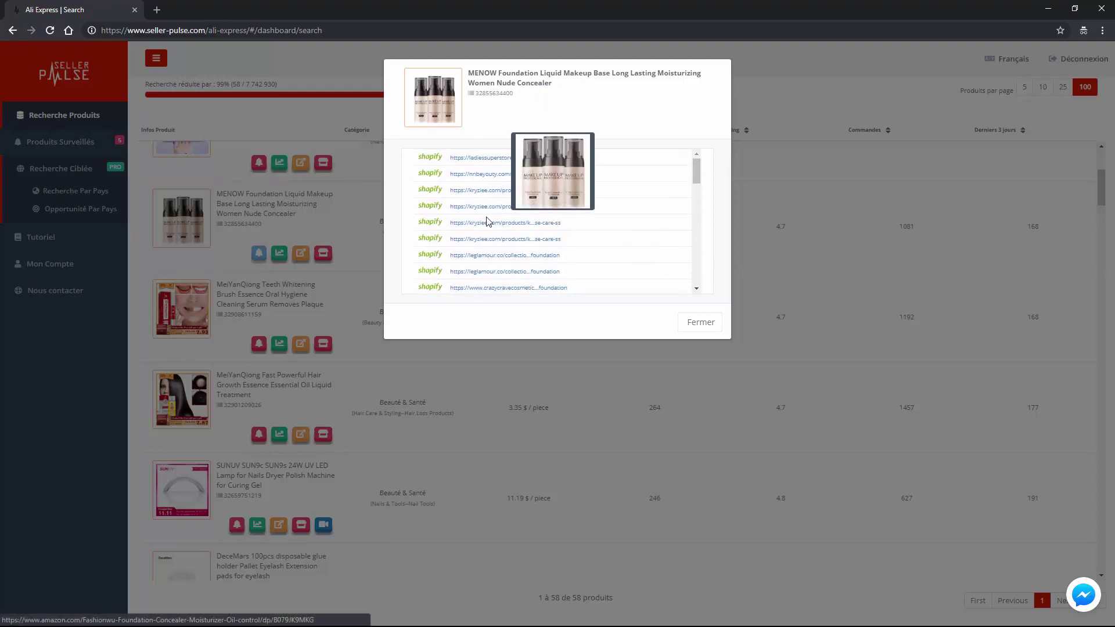
Open the Ladies Super Store, Kryziee and Le Glamour product links from the store list in separate tabs.
click(476, 174)
middle_click(481, 193)
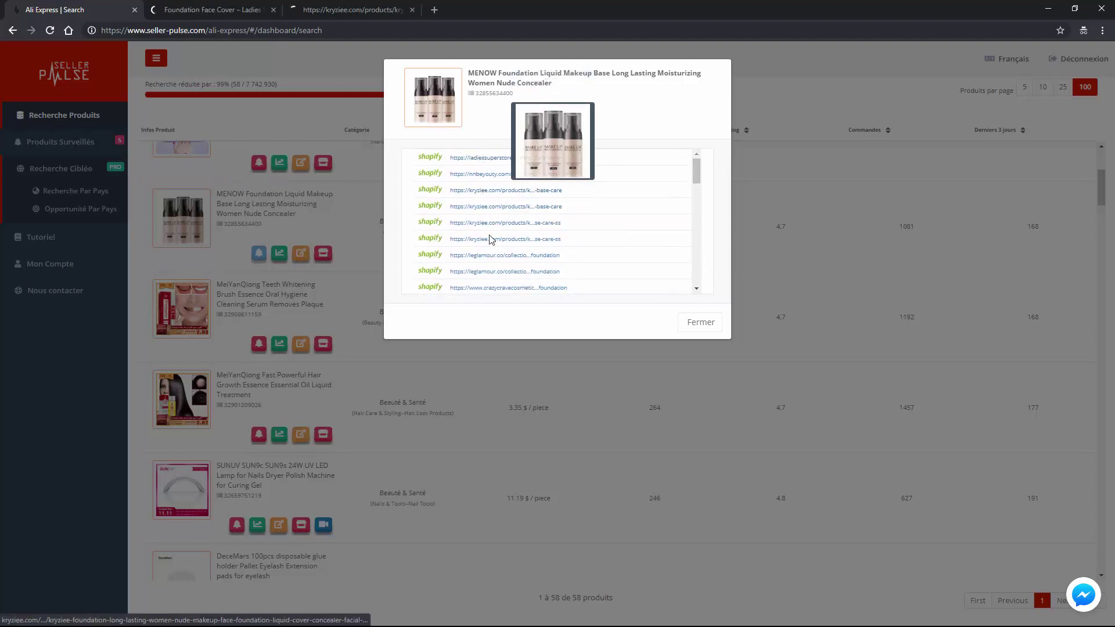
middle_click(489, 239)
middle_click(491, 256)
Examine the foundation's price and product page on Ladies Super Store, and close that page.
click(222, 8)
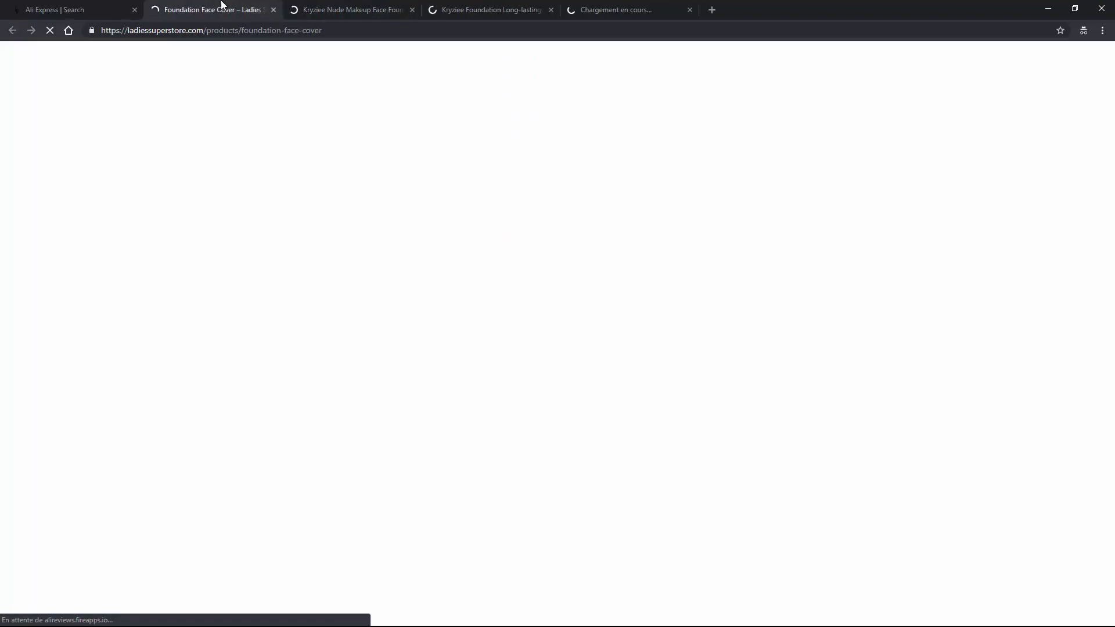
scroll(377, 299, down, 2)
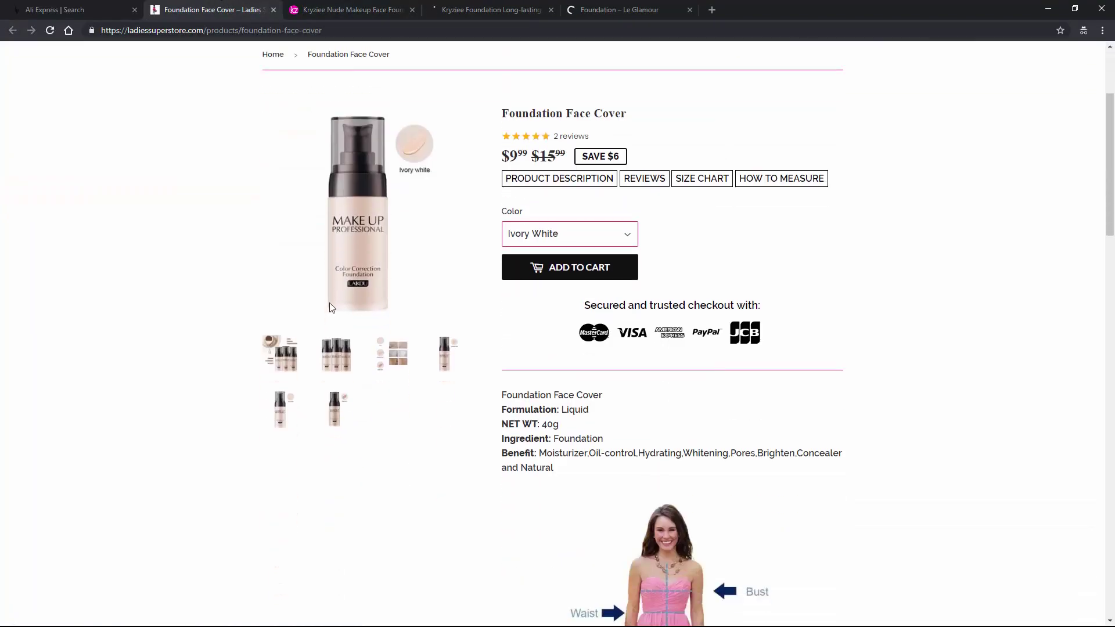
scroll(313, 307, up, 2)
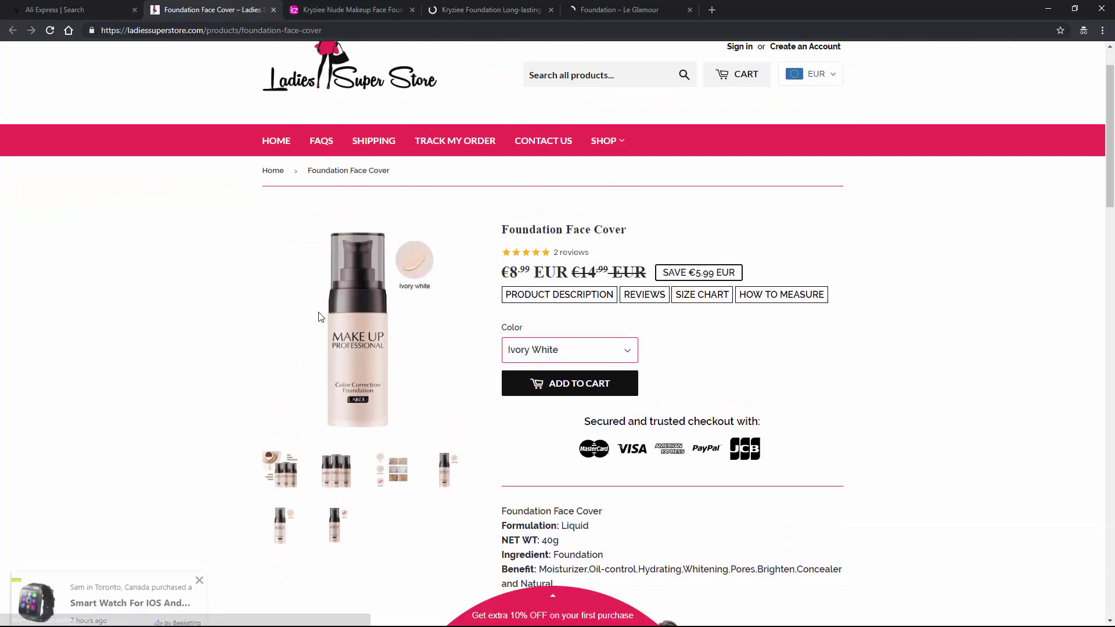
scroll(290, 294, down, 1)
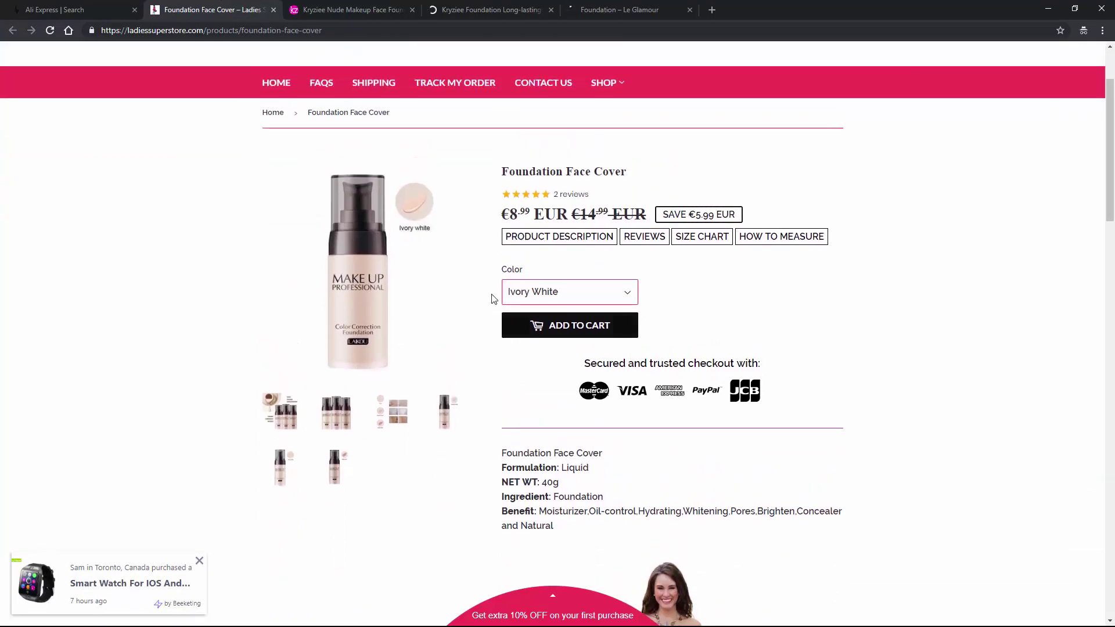
middle_click(243, 7)
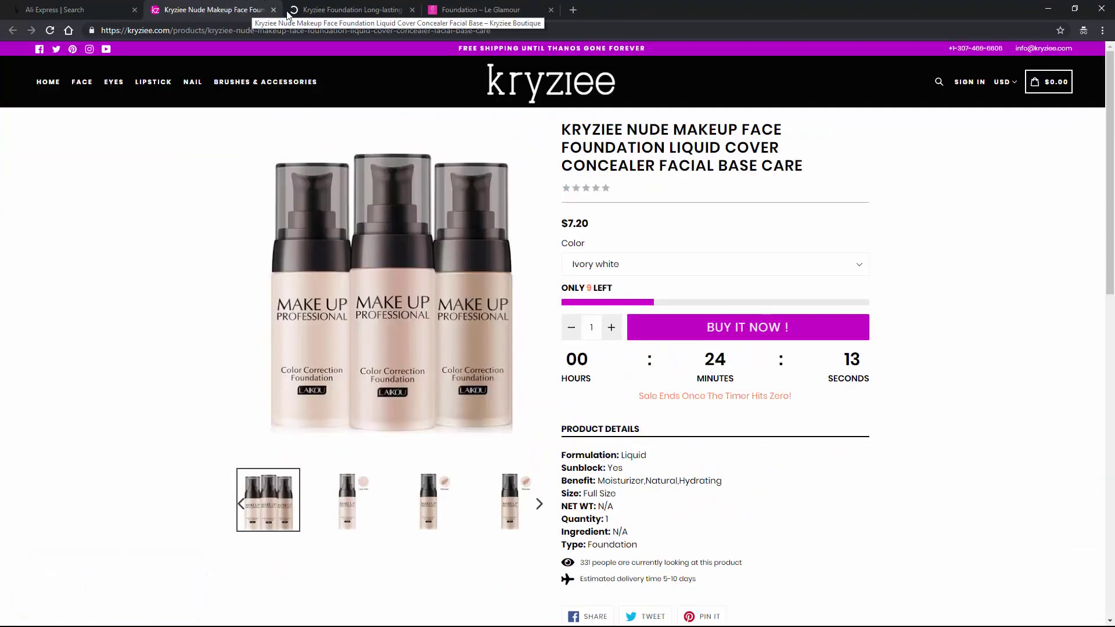
Compare the foundation's prices on the Kryziee and Le Glamour pages, and close them and the store list.
middle_click(221, 9)
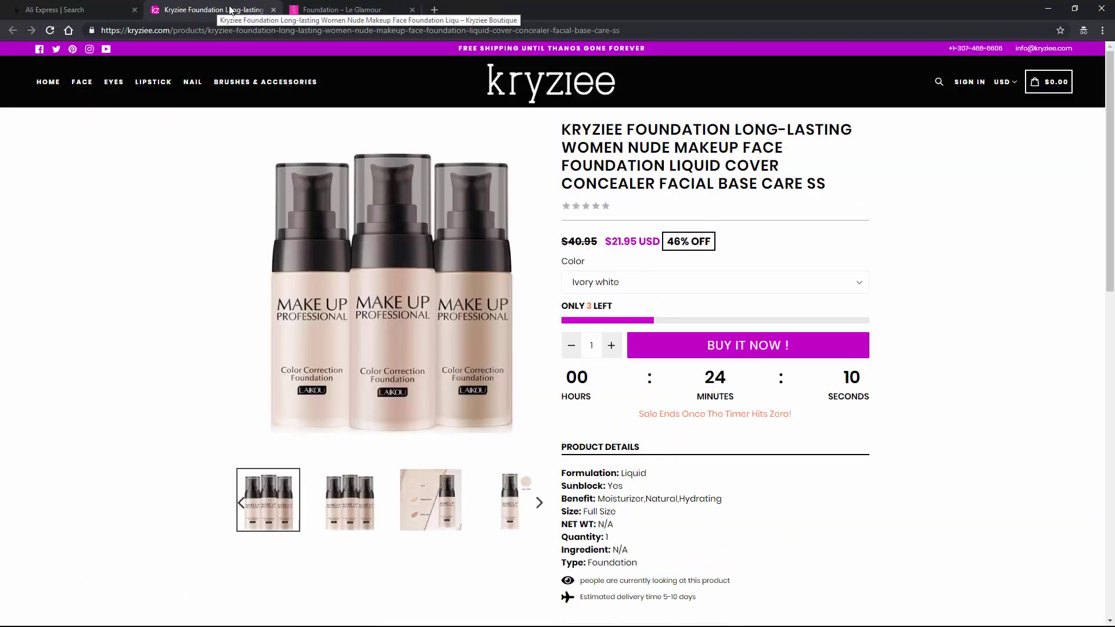
key(ctrl+Tab)
middle_click(227, 7)
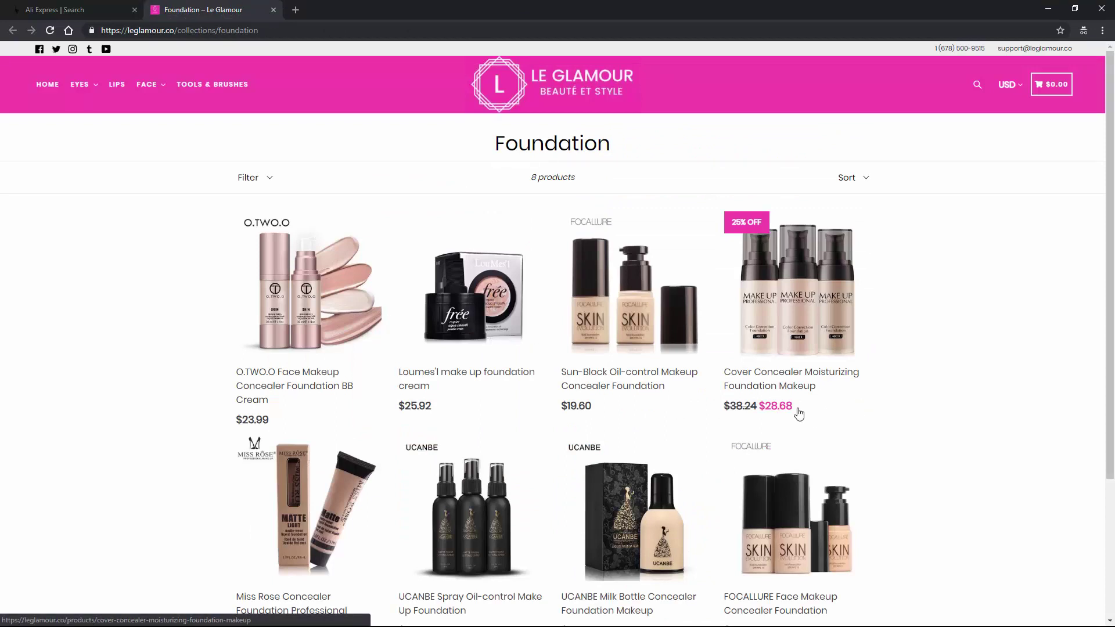
key(ctrl+w)
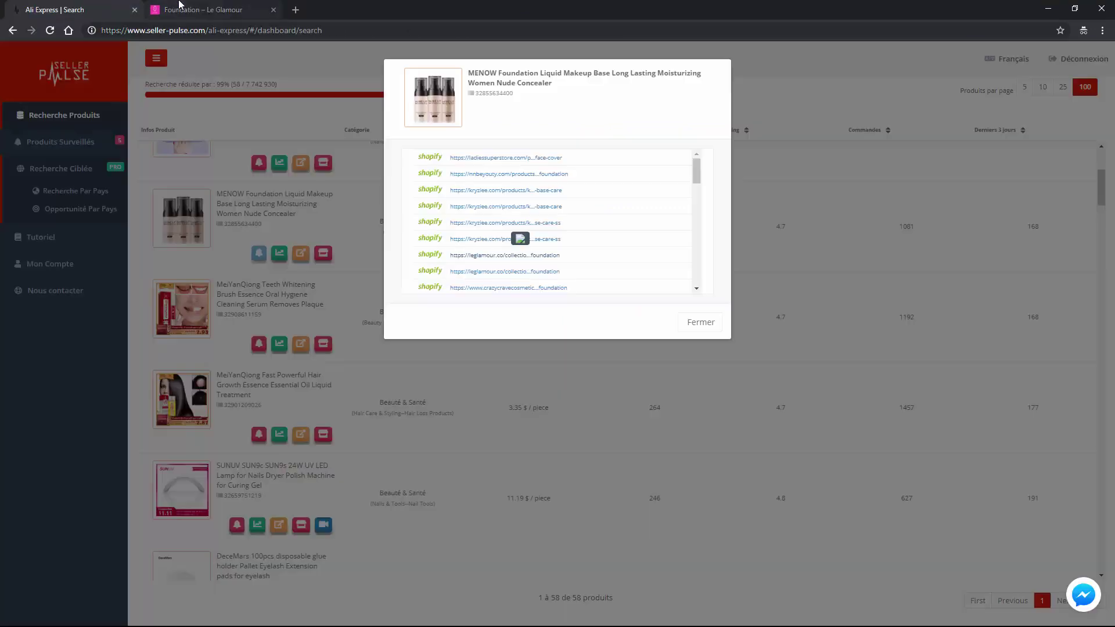
click(701, 323)
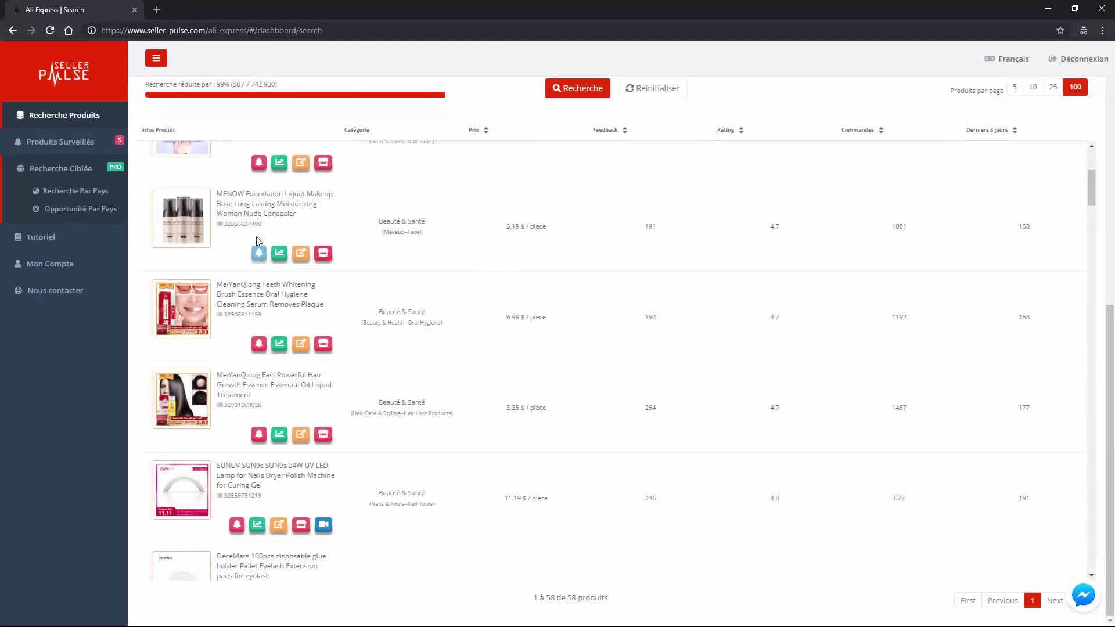
Review the price, feedback and order trend charts of the MeiYanQiong teeth whitening product.
click(279, 345)
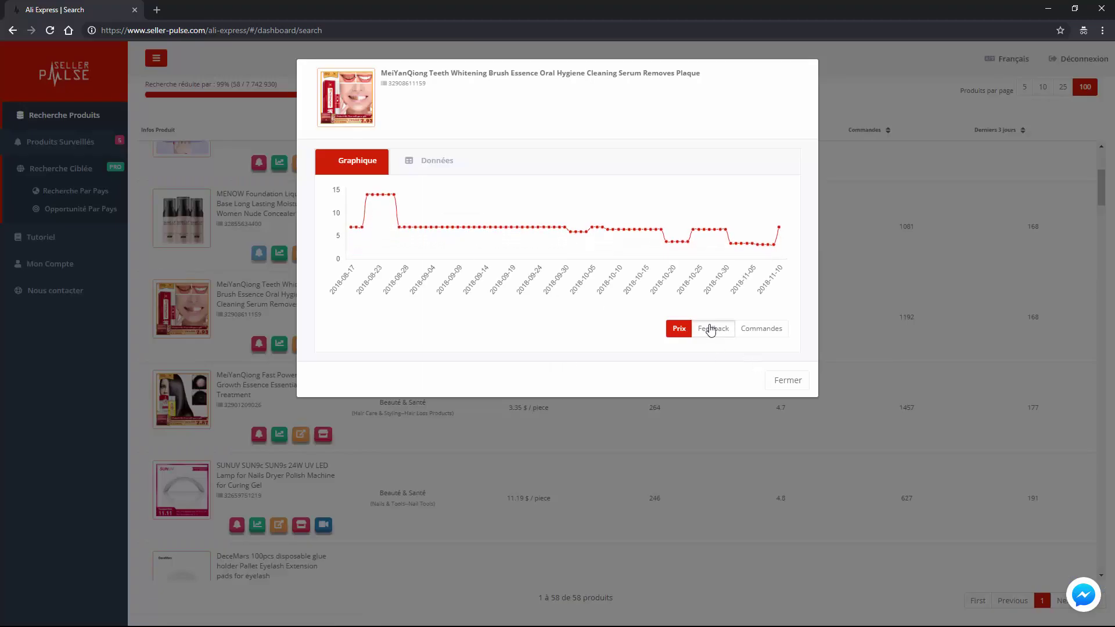
click(710, 330)
click(758, 329)
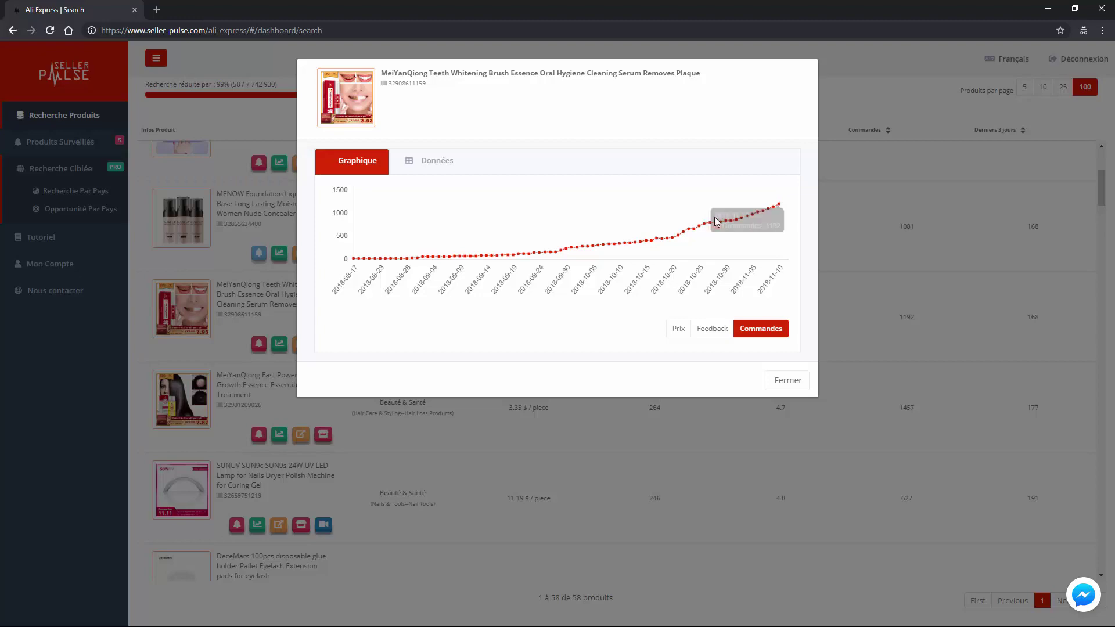
click(790, 379)
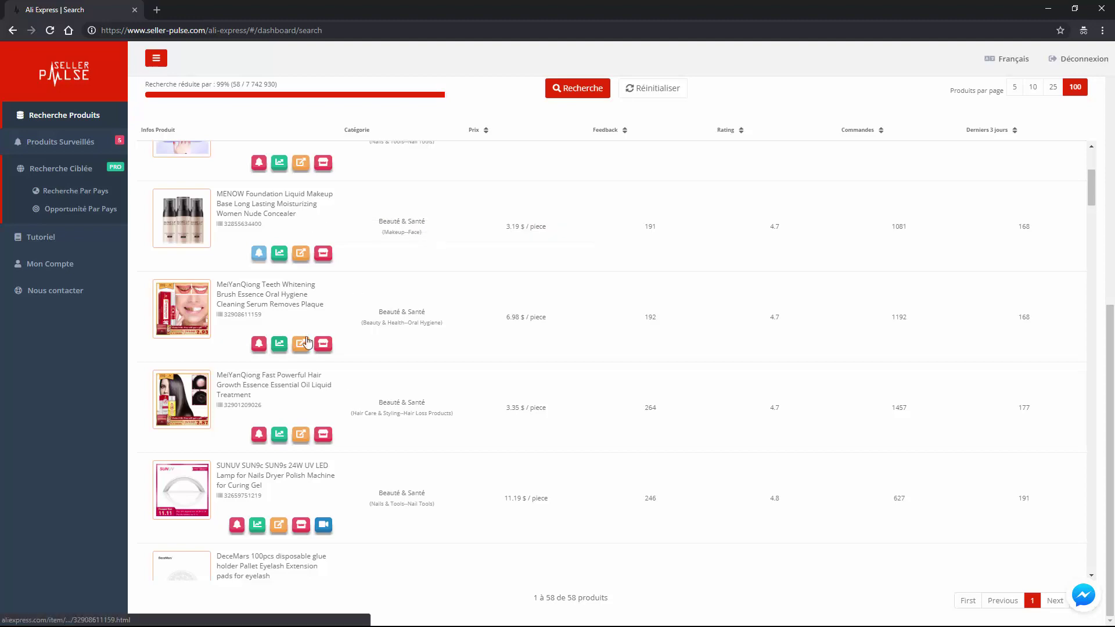
scroll(318, 343, up, 10)
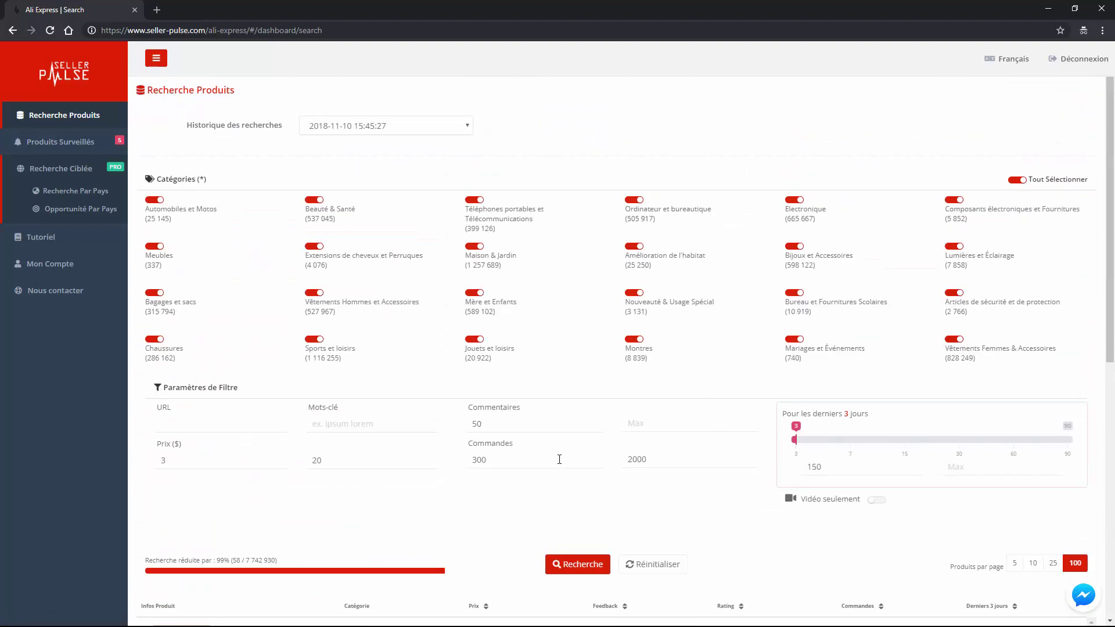
click(479, 458)
click(640, 460)
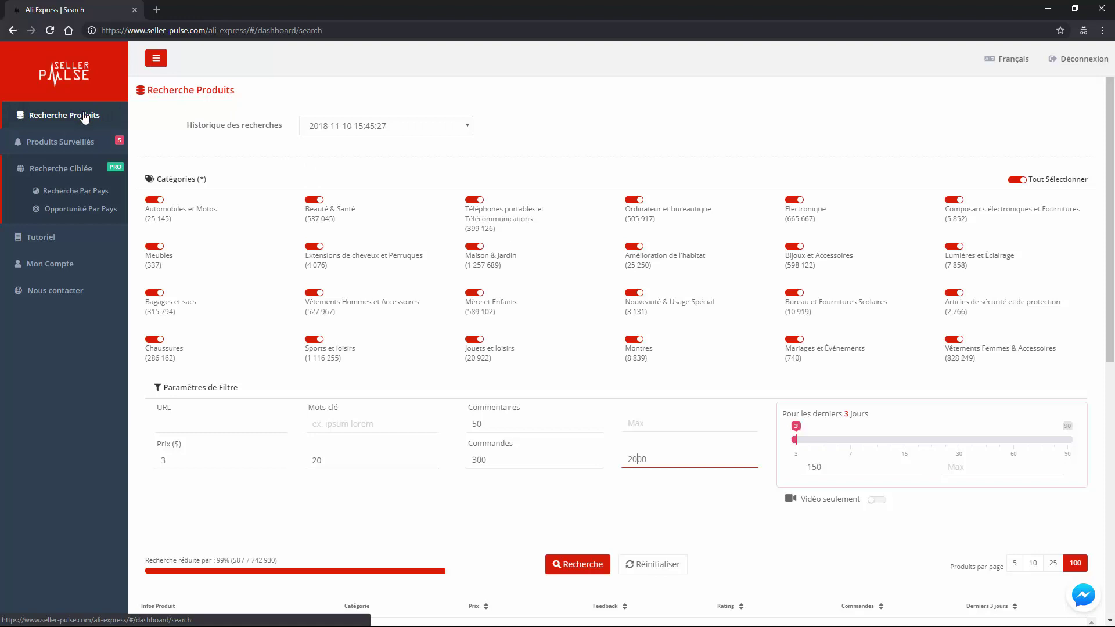
Open the targeted search by country.
click(62, 171)
click(62, 170)
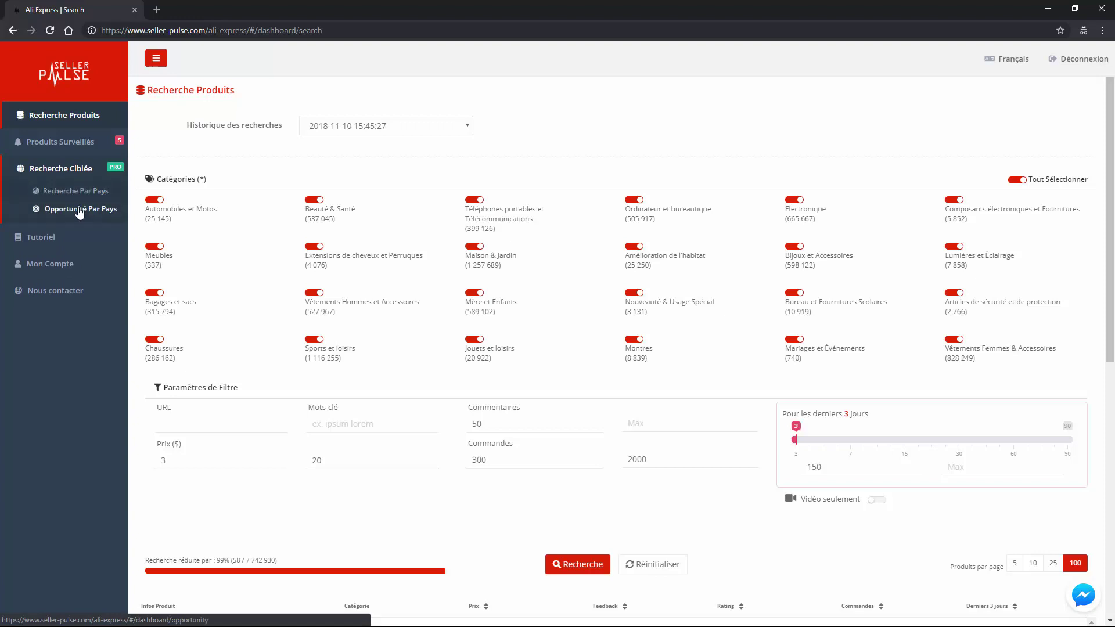
click(85, 193)
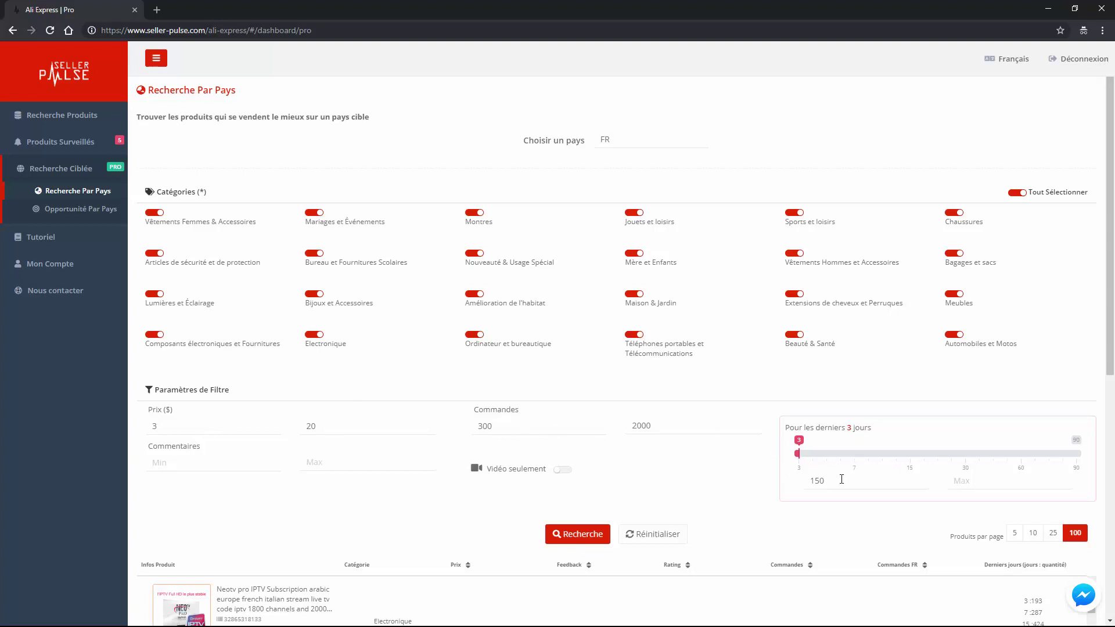
Choose FR as the target country and run the product search with the existing filters.
click(634, 141)
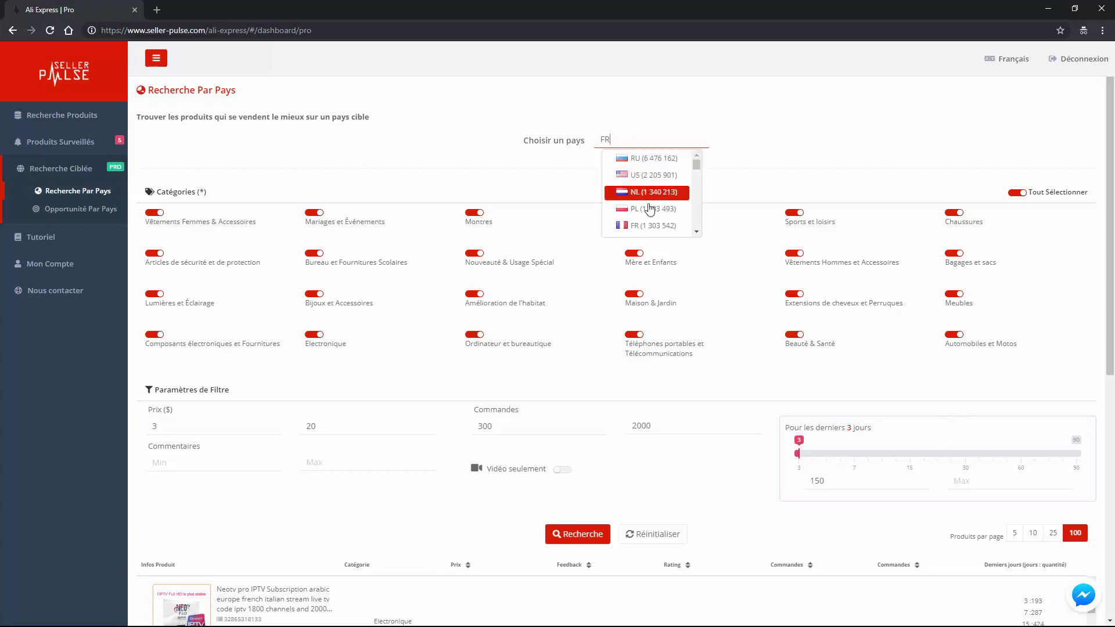
click(649, 227)
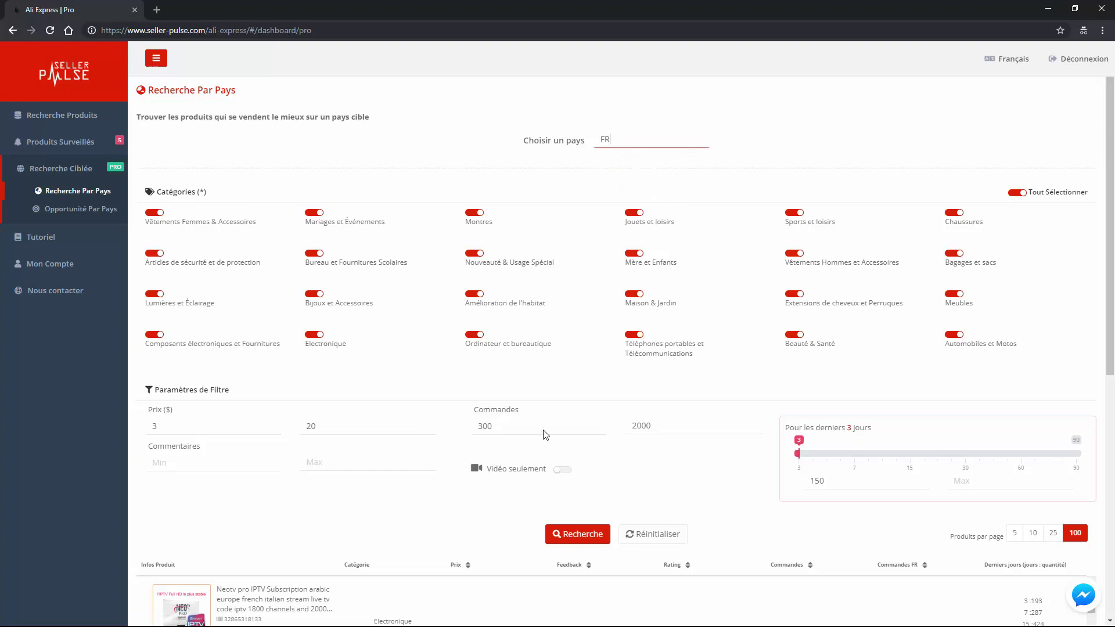
click(562, 534)
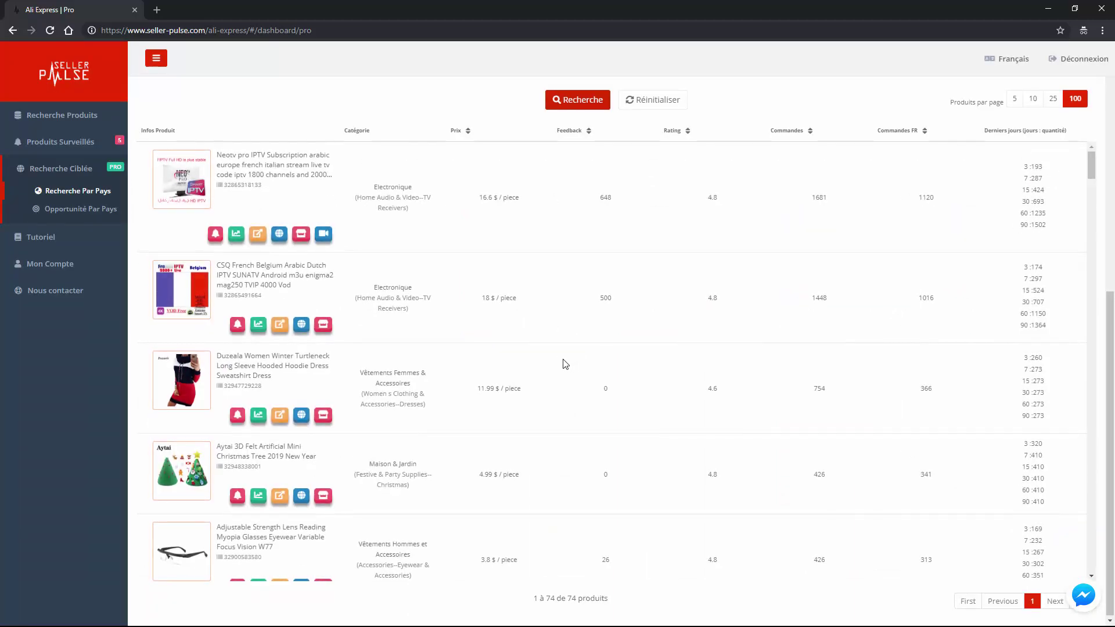
scroll(563, 364, up, 2)
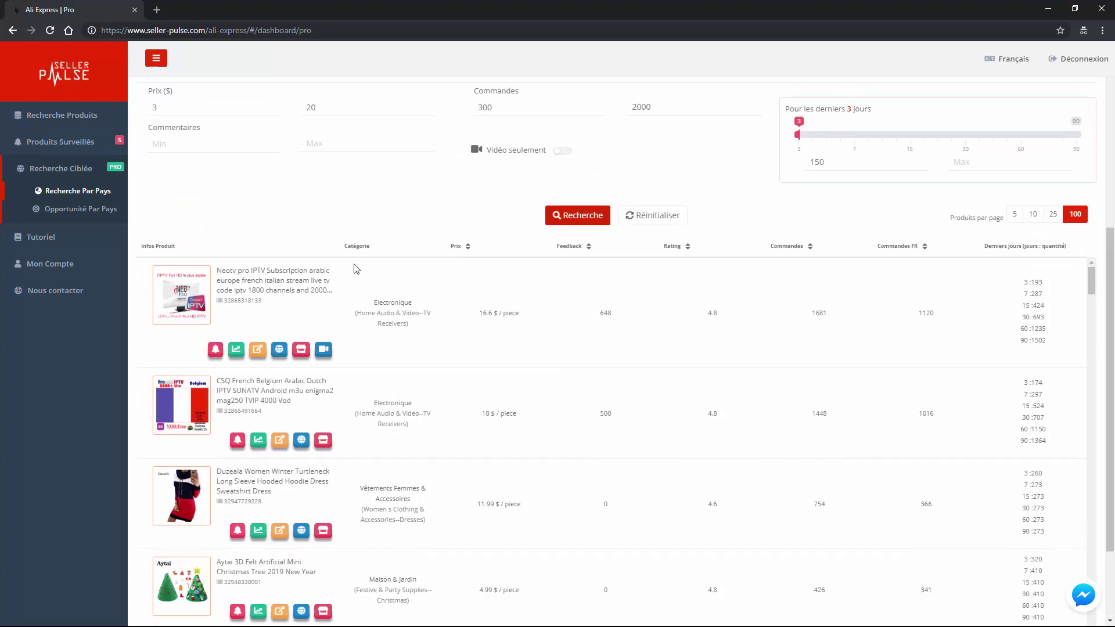
scroll(356, 273, up, 2)
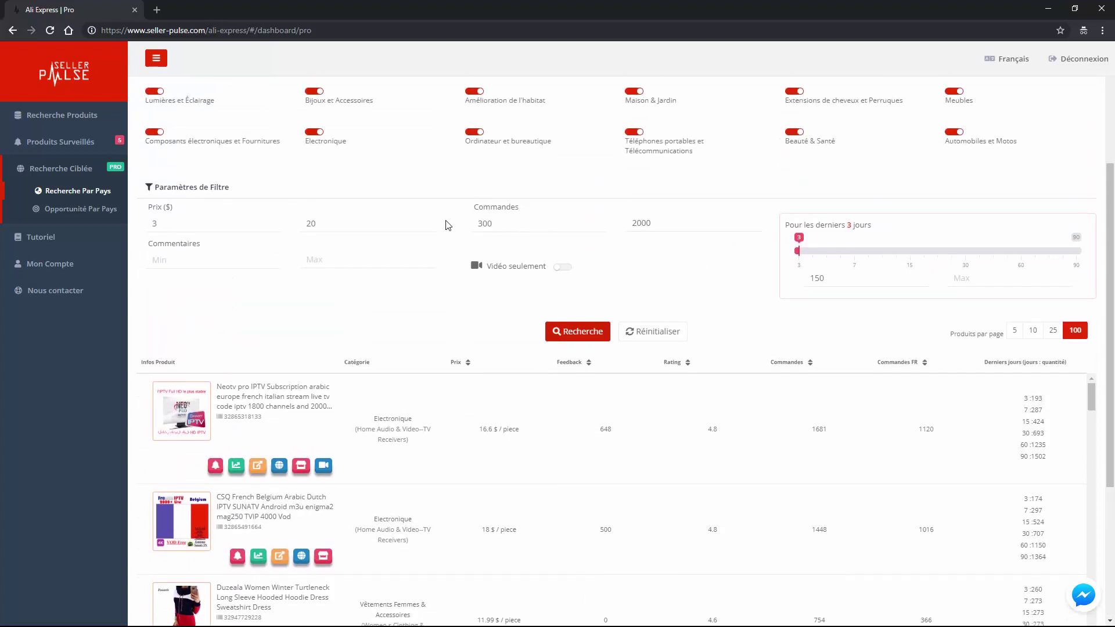
Examine the customer breakdown by country for the Neotv pro IPTV and CSQ French Belgium IPTV products, closing each one.
scroll(447, 225, down, 2)
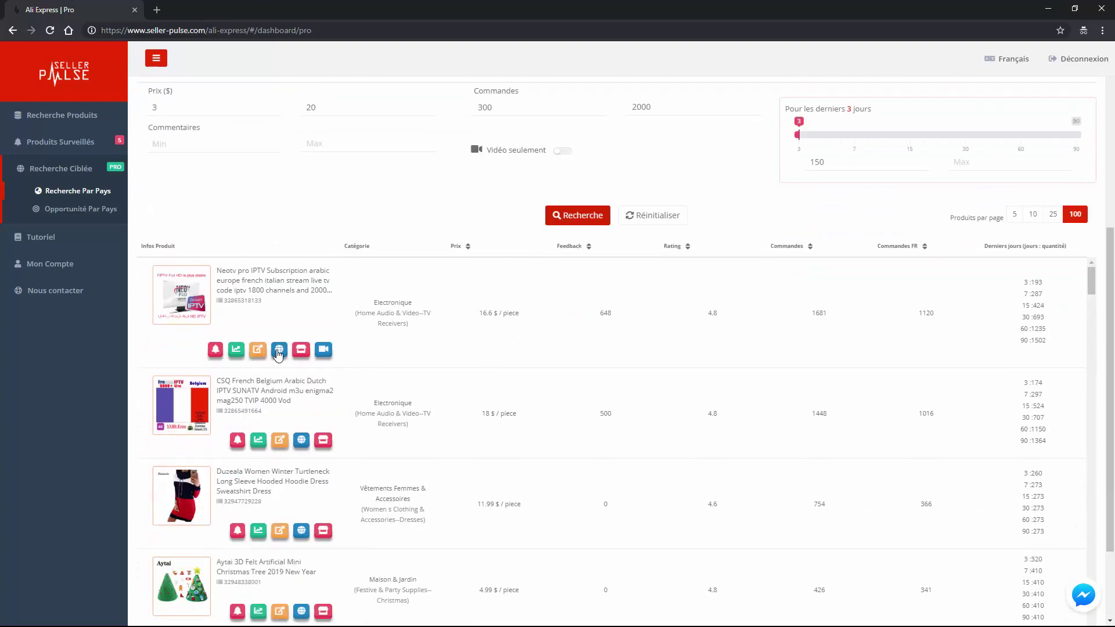
click(280, 350)
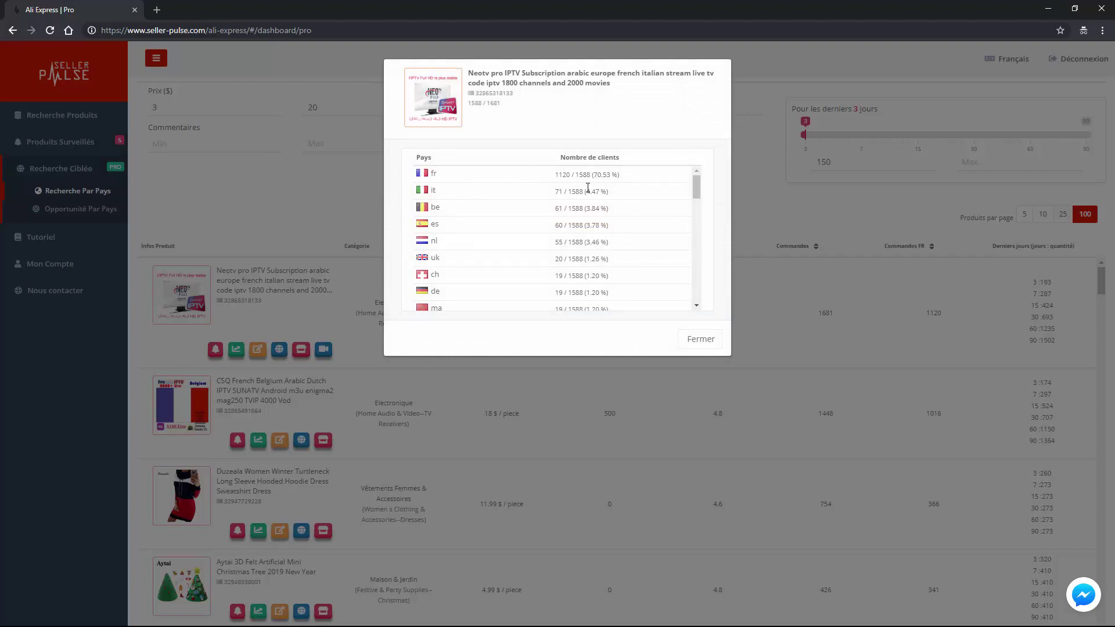
click(685, 341)
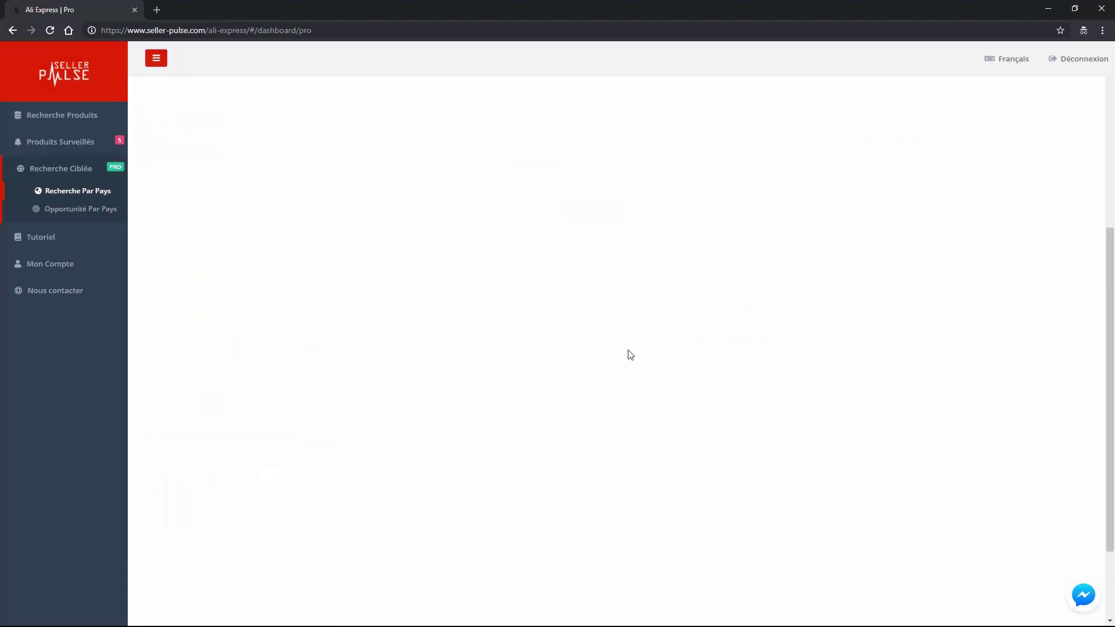
click(301, 439)
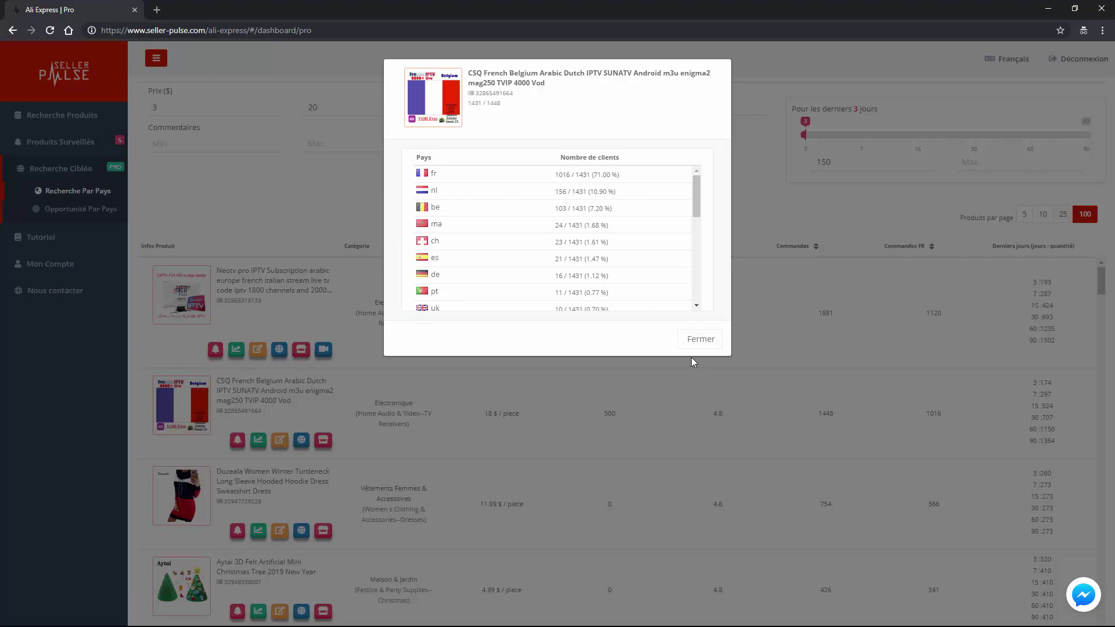
click(693, 340)
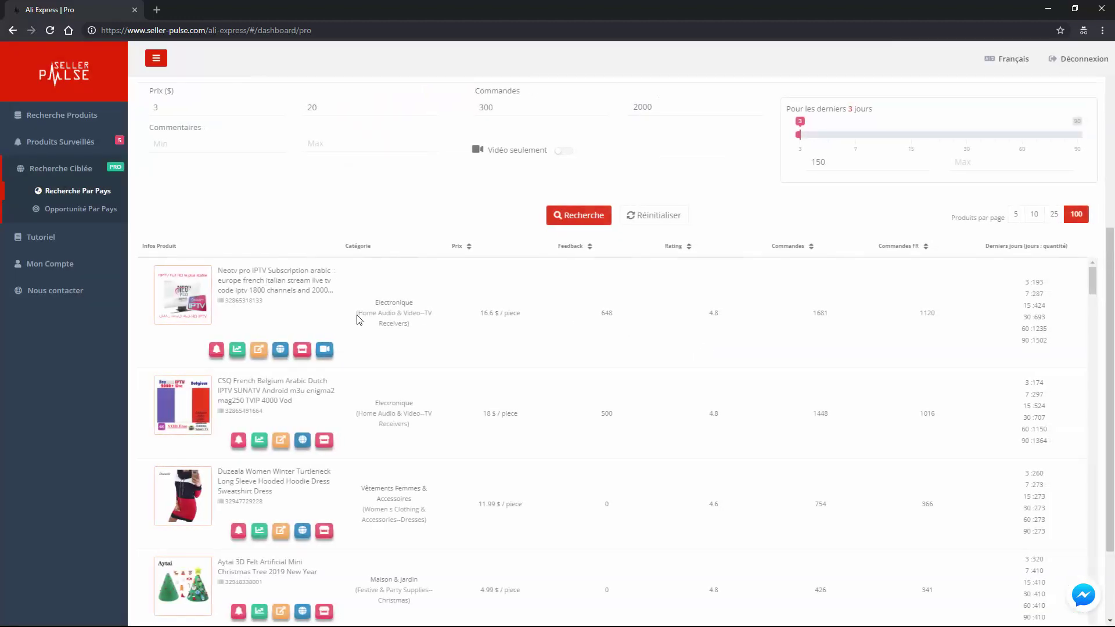
Open the opportunity search by country and run it for FR with the existing filters.
scroll(348, 225, up, 5)
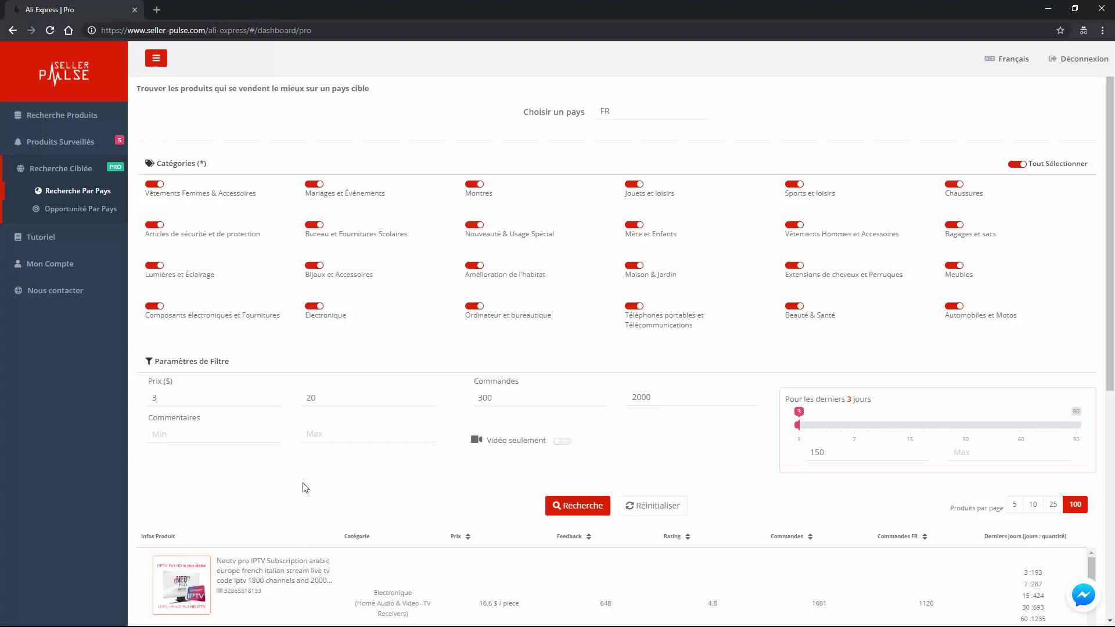
click(80, 212)
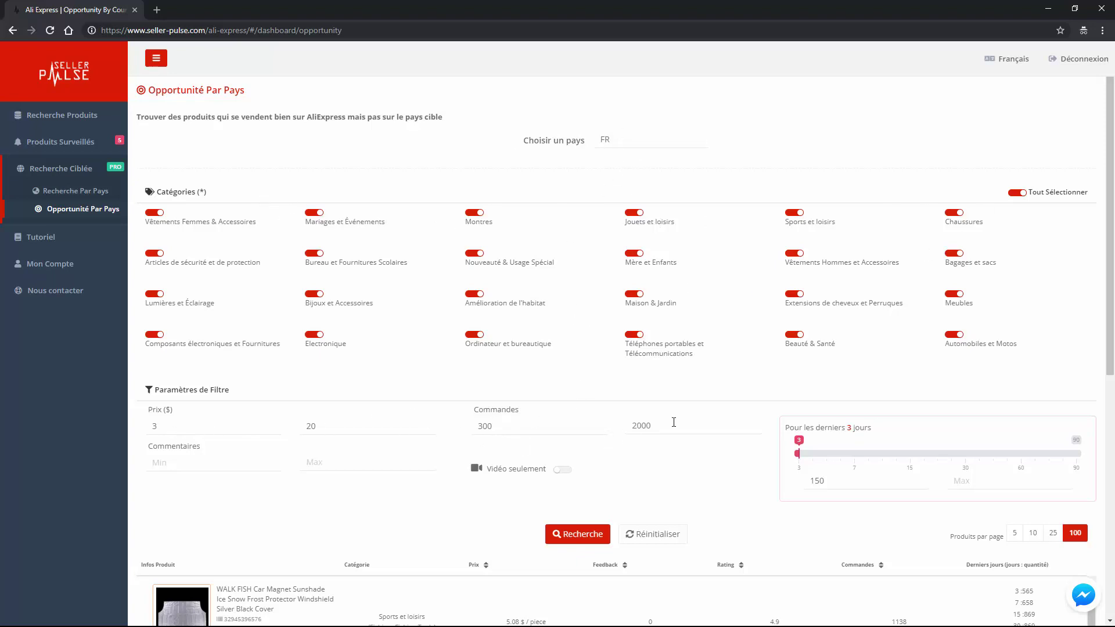
scroll(726, 488, down, 3)
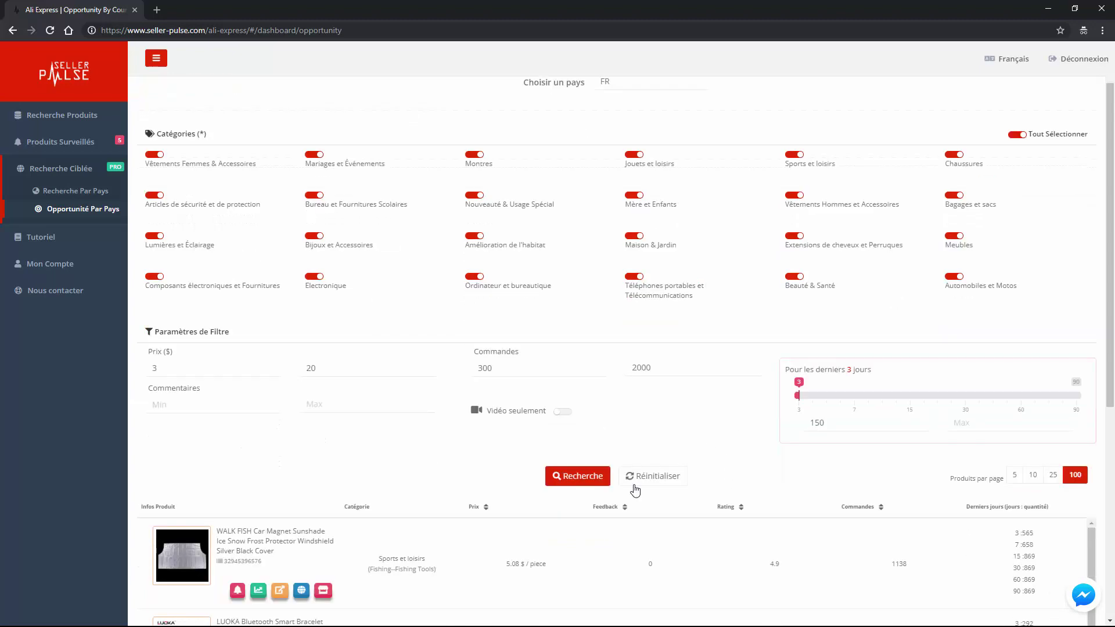
click(579, 363)
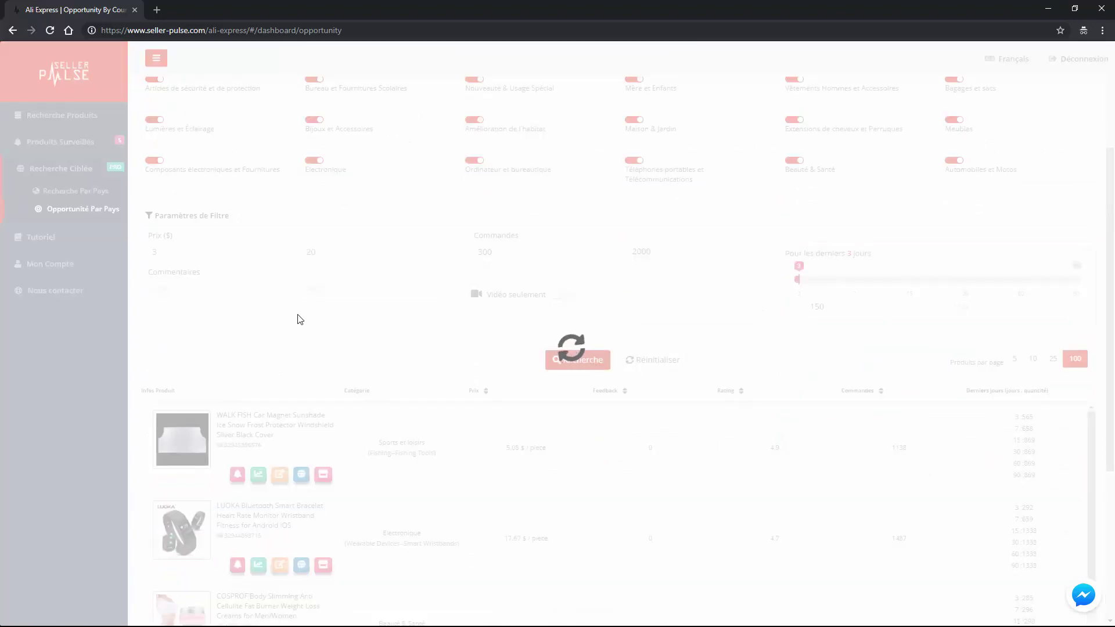
Examine the customer breakdown by country for the WALK FISH car sunshade and the COSPROF slimming cream, closing each one.
scroll(304, 236, up, 1)
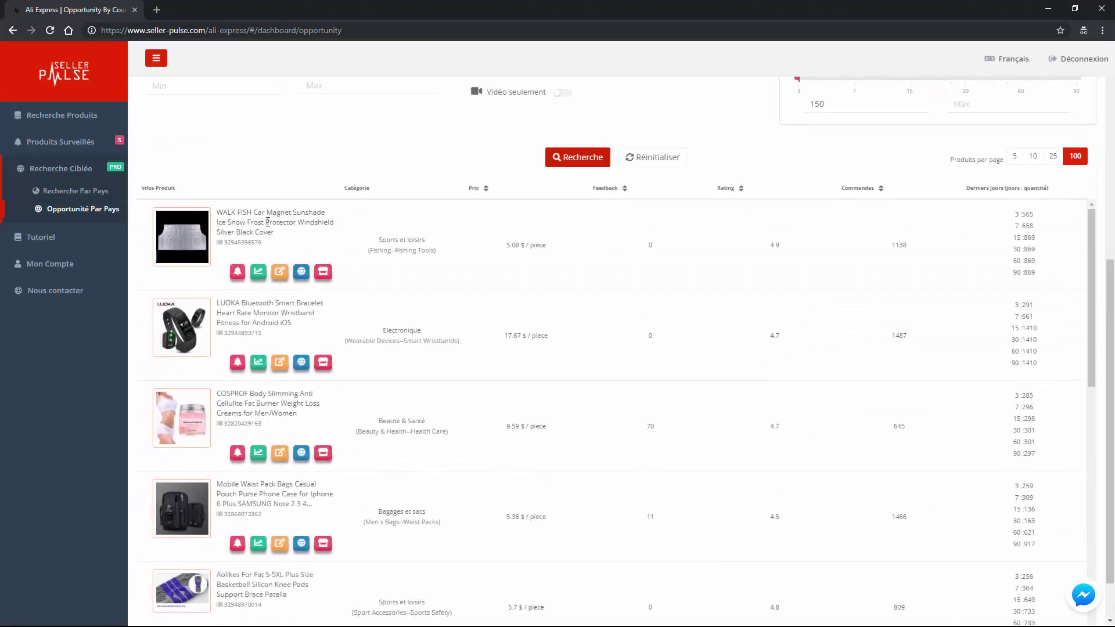
click(301, 271)
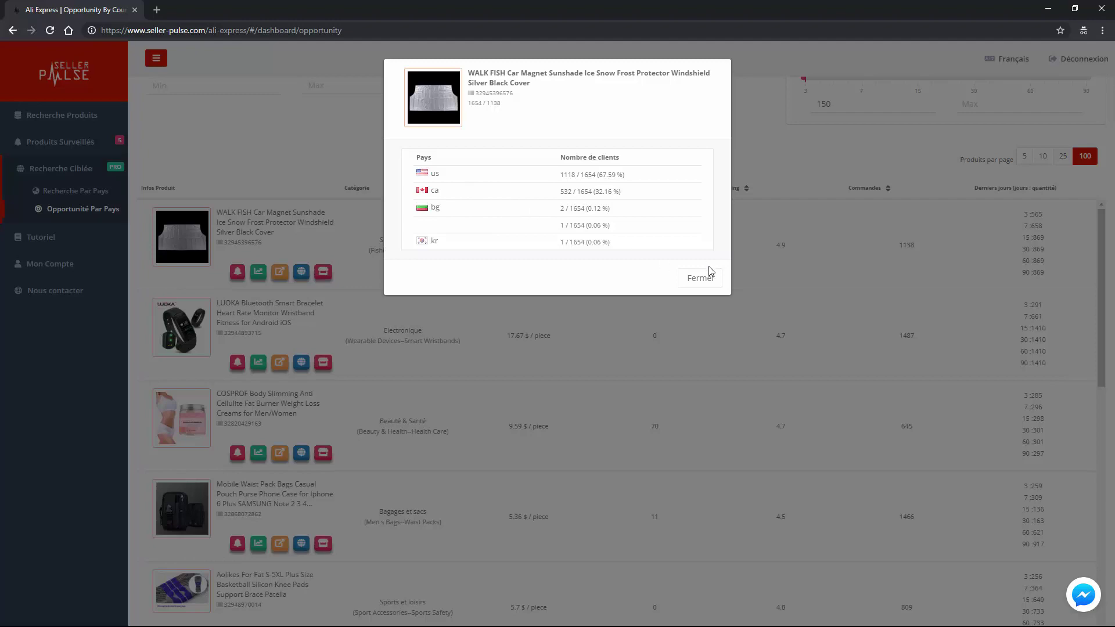
click(697, 280)
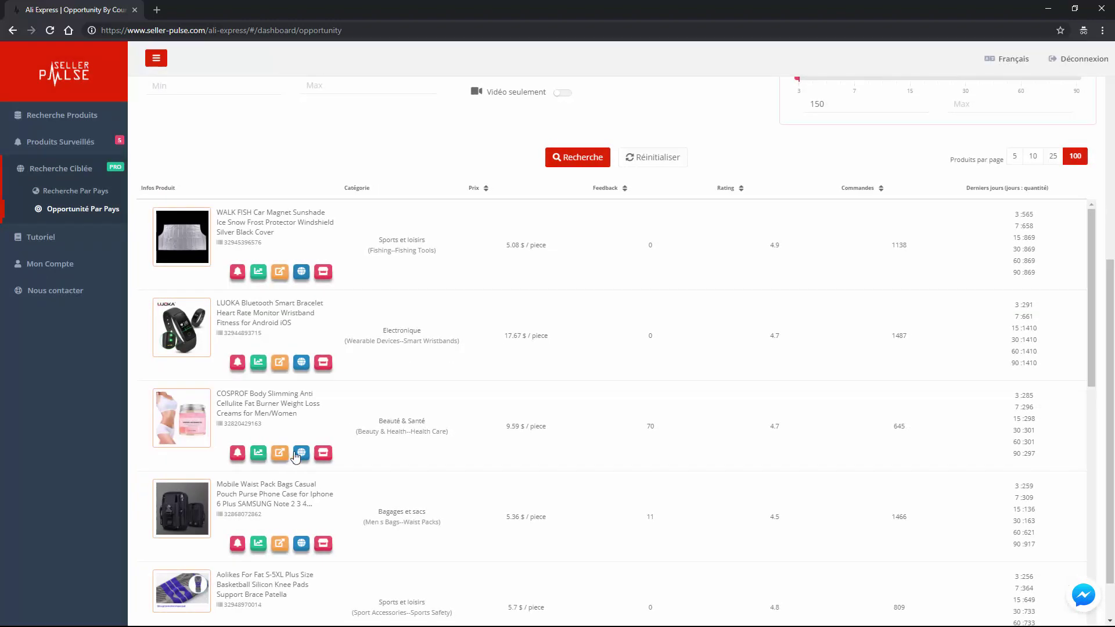
click(299, 455)
scroll(475, 184, down, 5)
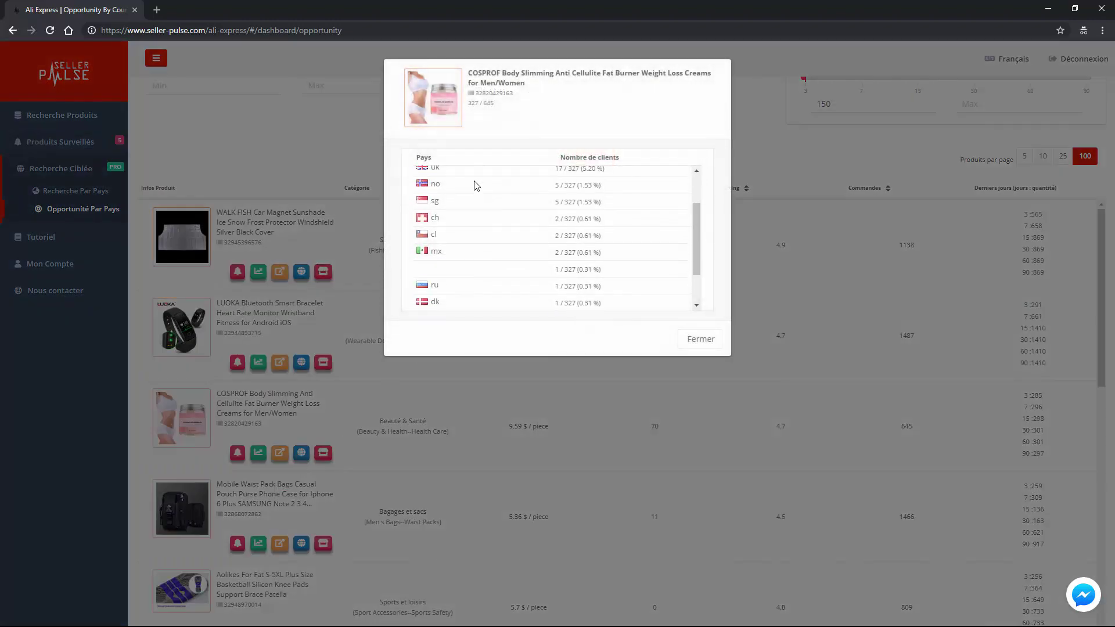
click(710, 341)
Review the opportunity search's country, category, order and last-3-days filters together with its product list.
scroll(530, 331, up, 6)
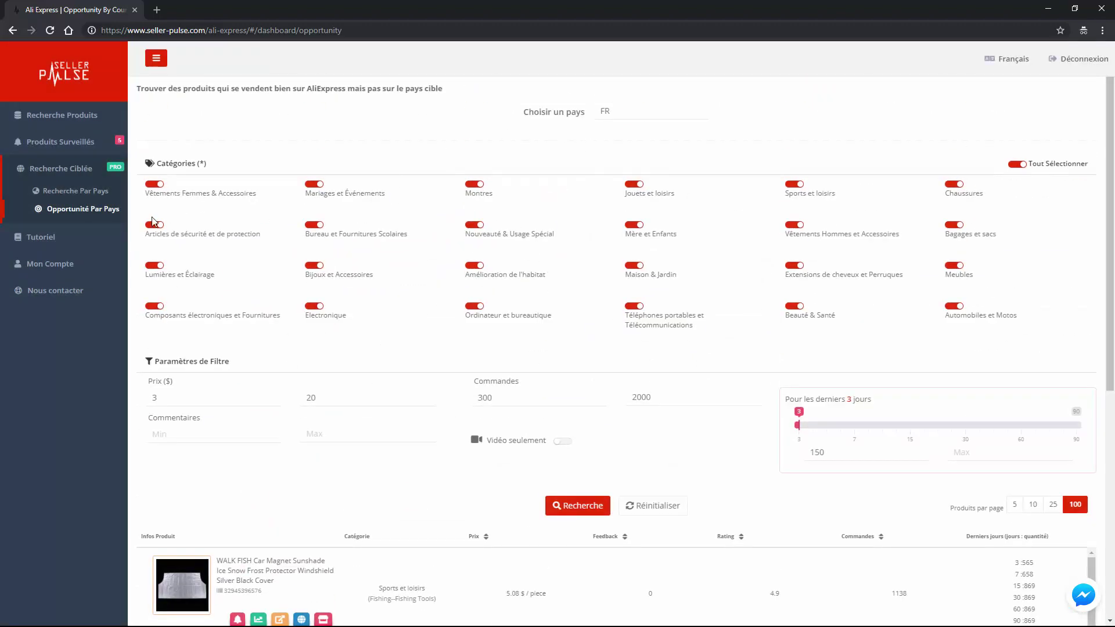
scroll(392, 263, down, 2)
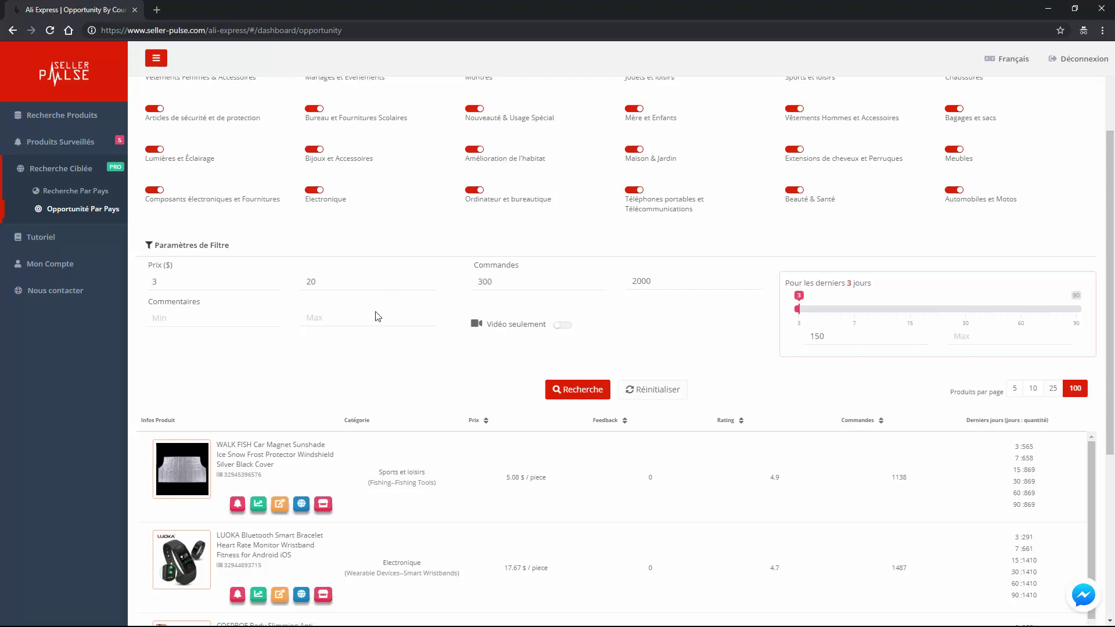
scroll(374, 309, up, 3)
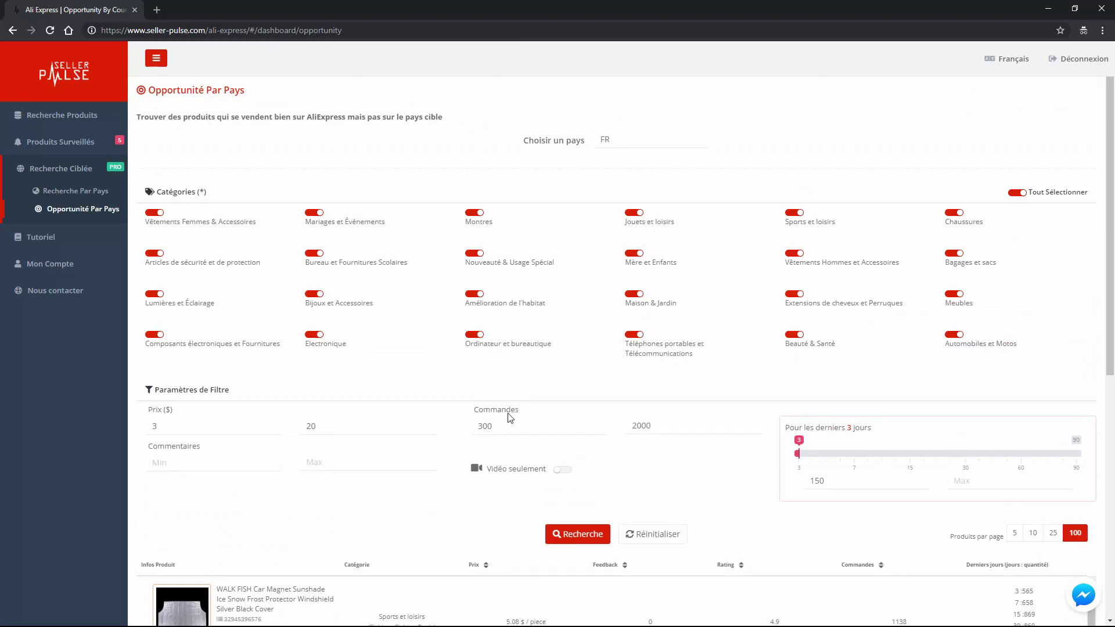
drag(482, 430, 593, 424)
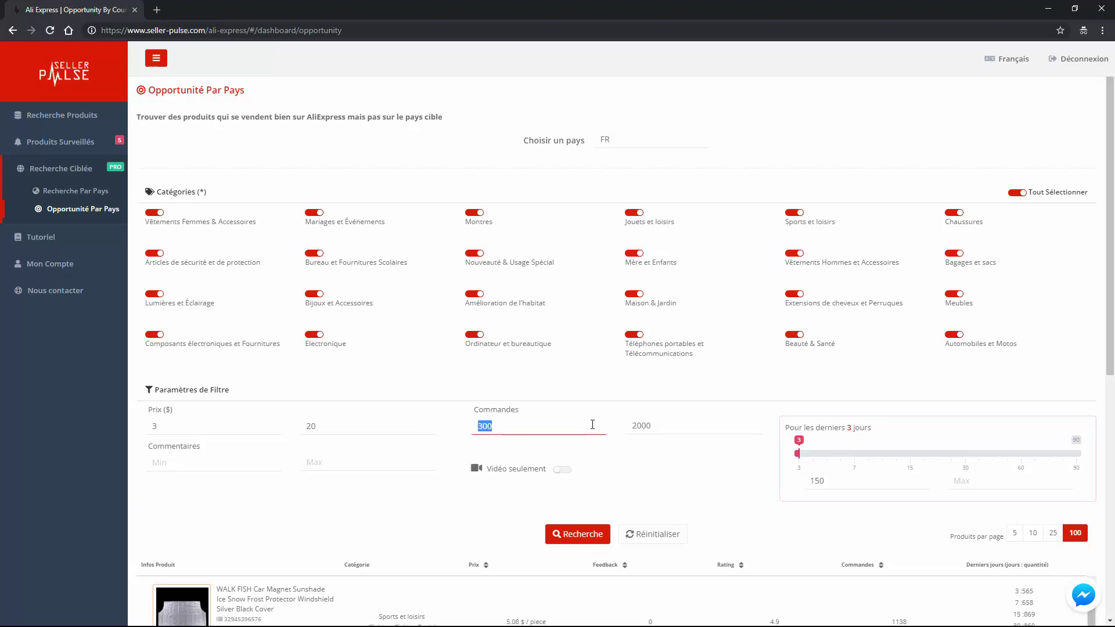
click(641, 425)
drag(825, 481, 810, 481)
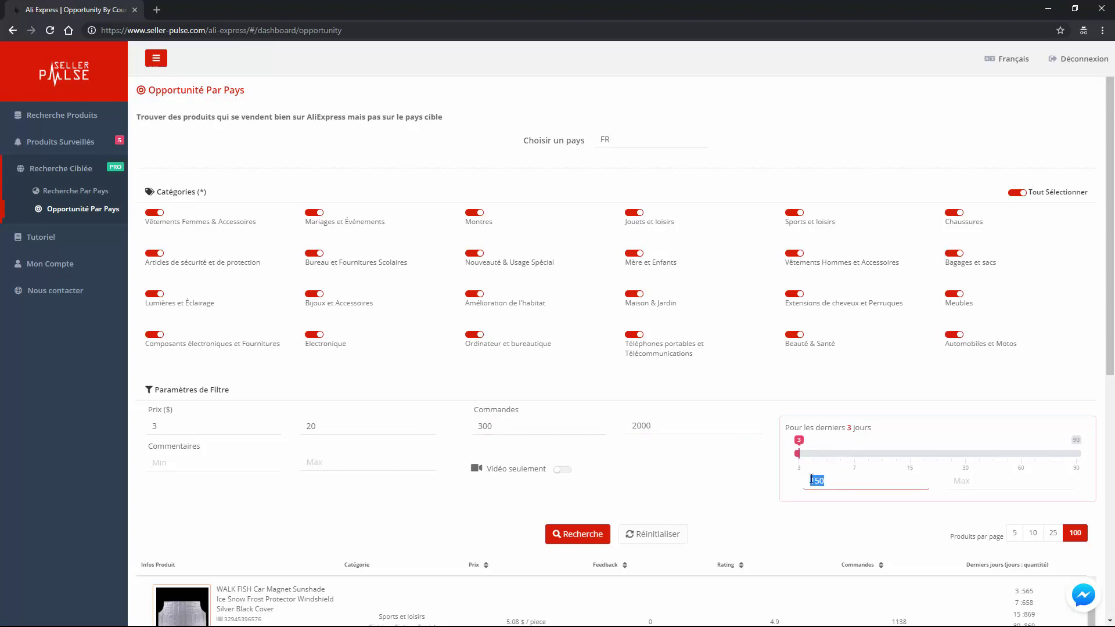
scroll(653, 430, down, 1)
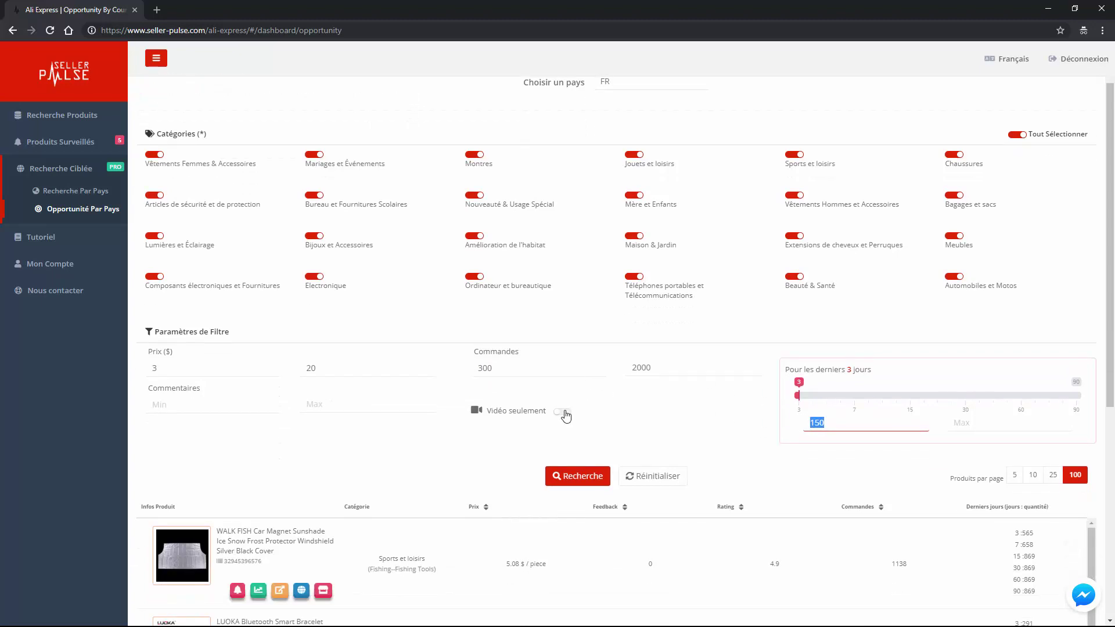
scroll(511, 349, down, 5)
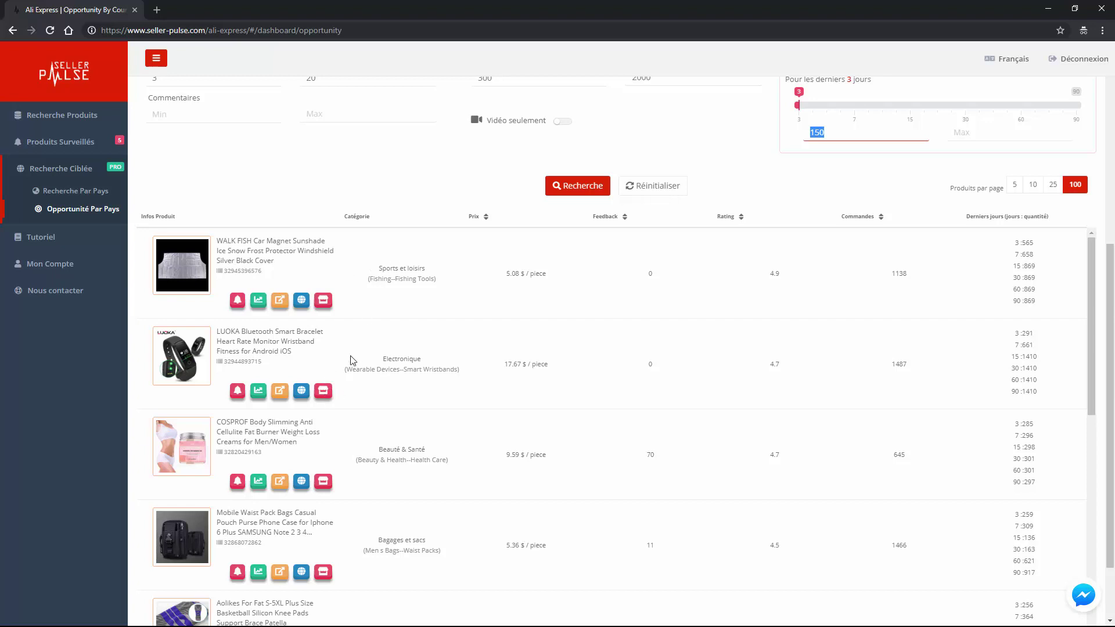
scroll(340, 361, up, 6)
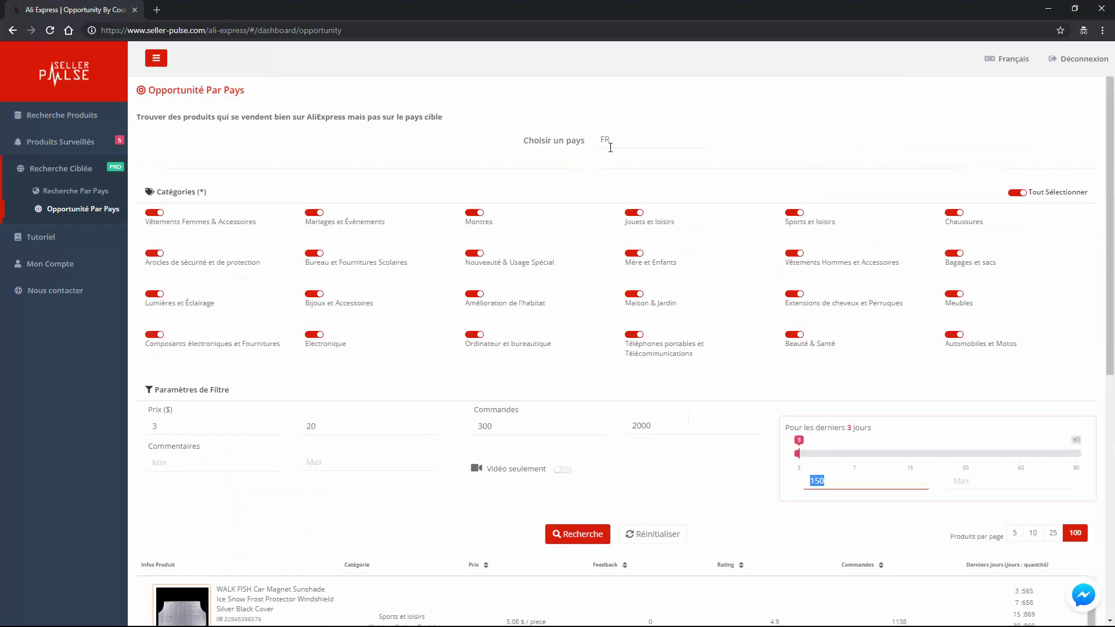